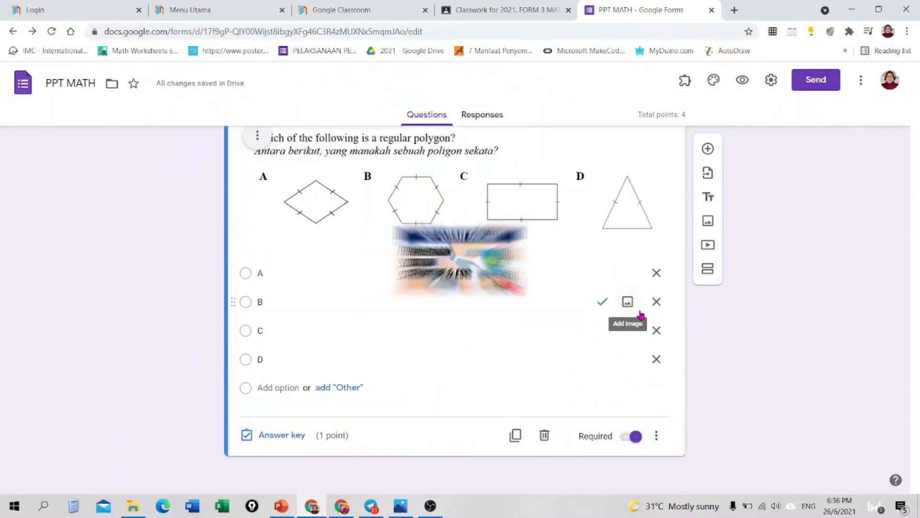
# - Switch to Google Classroom to check the draft UJIAN MATEMATIK assignment and its attached form, and return to the PPT MATH form
pyautogui.click(508, 5)
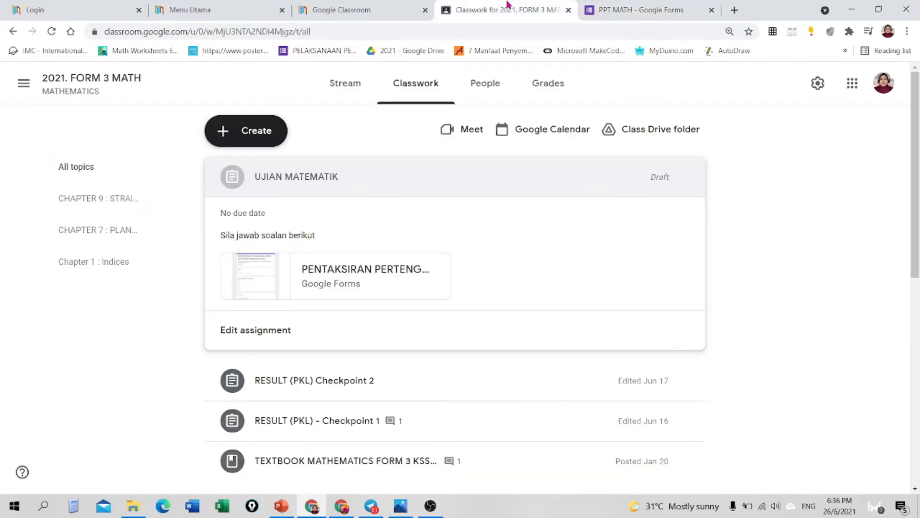
pyautogui.click(268, 180)
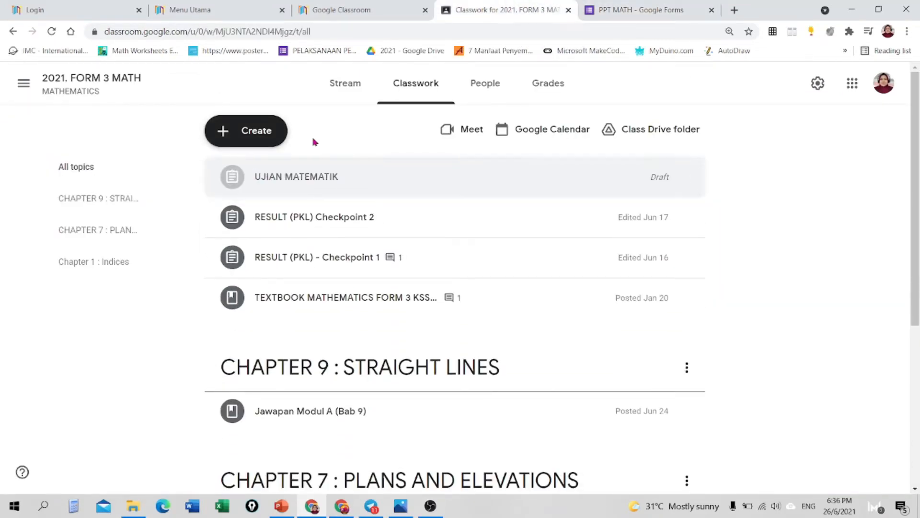
pyautogui.click(297, 178)
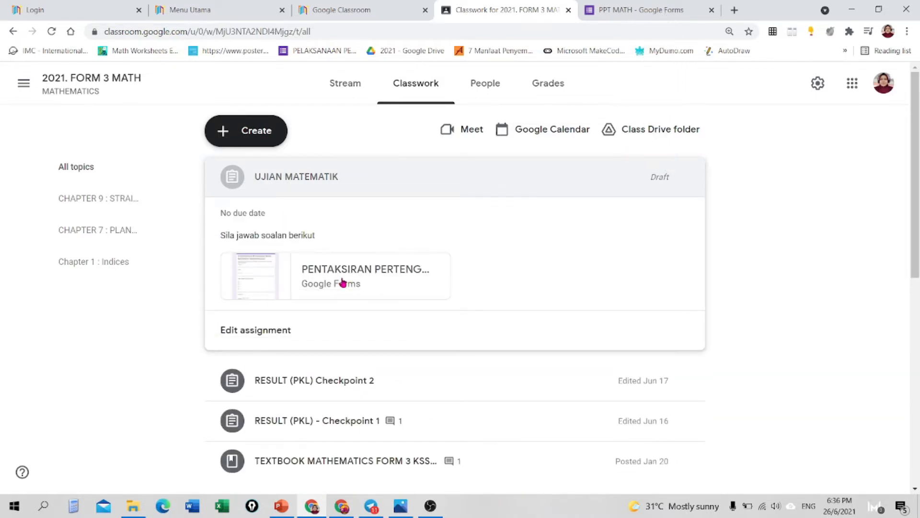
pyautogui.click(631, 7)
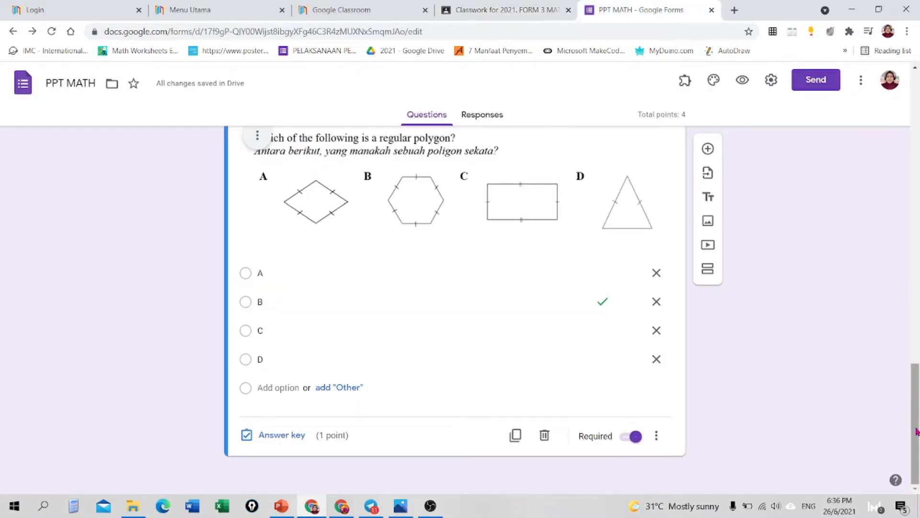
pyautogui.scroll(2, 916, 431)
pyautogui.scroll(-2, 906, 460)
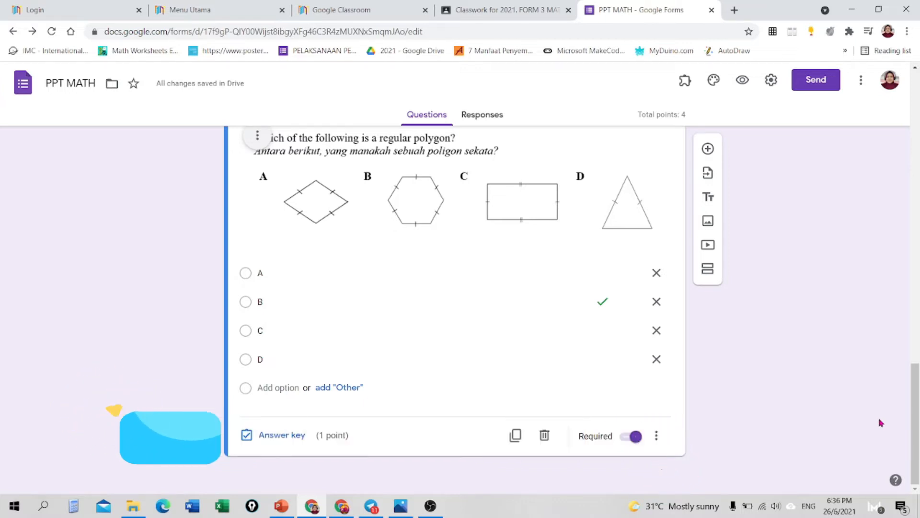
# - Insert a new section between the form's title block and the first question
pyautogui.moveTo(917, 464); pyautogui.dragTo(918, 127)
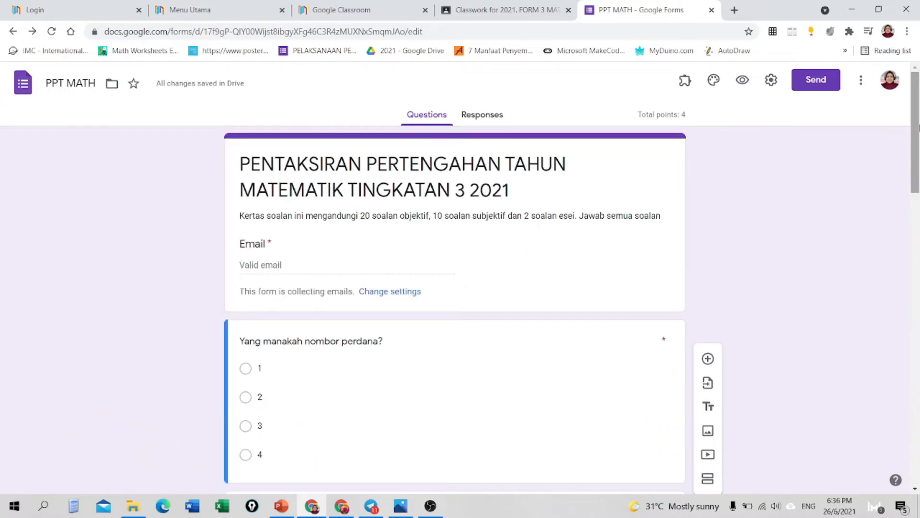
pyautogui.tripleClick(532, 155)
pyautogui.click(593, 271)
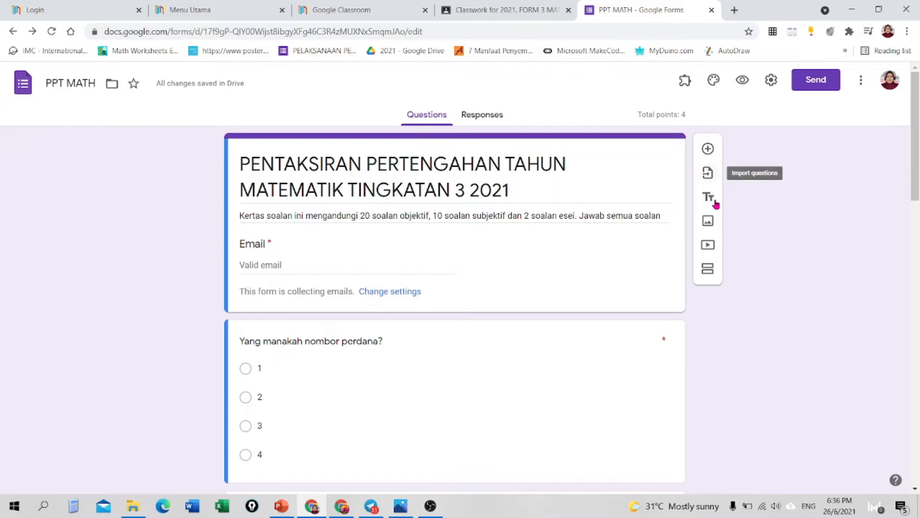
pyautogui.click(712, 278)
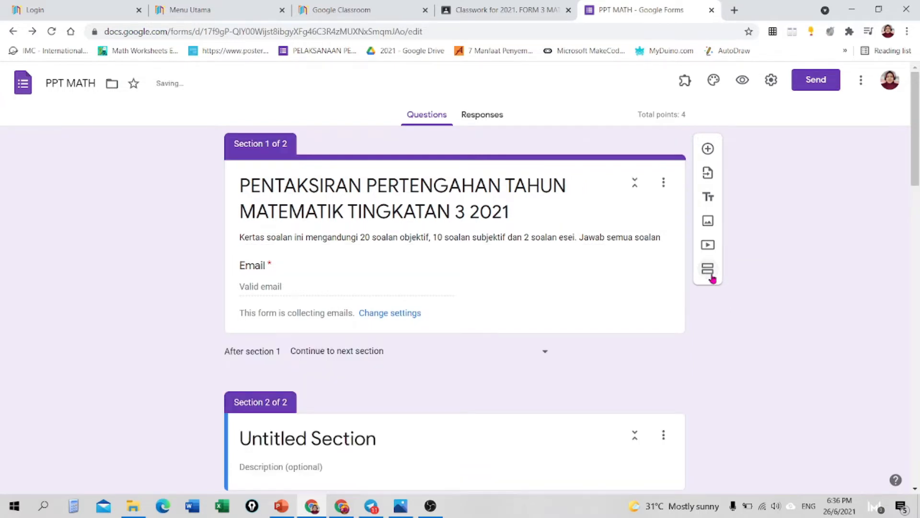
# - Title the new second section "BAHAGIAN A"
pyautogui.moveTo(916, 163); pyautogui.dragTo(919, 221)
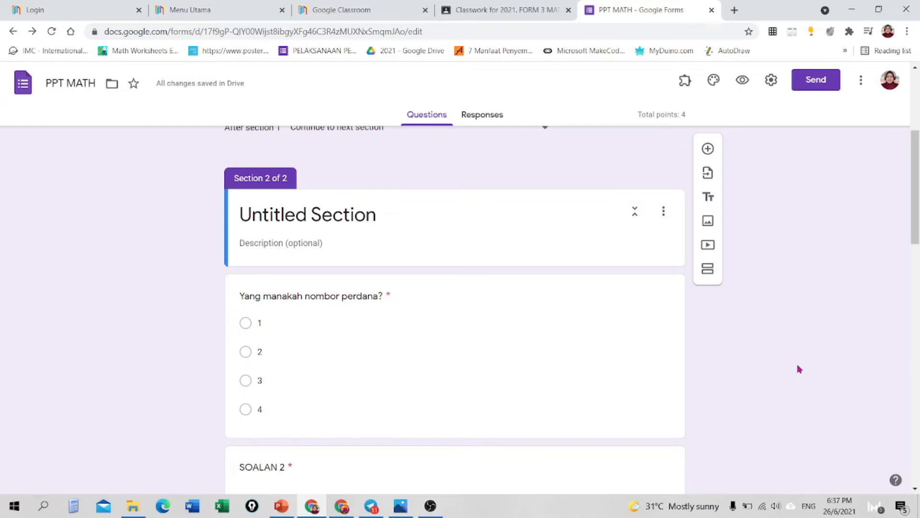
pyautogui.click(344, 218)
pyautogui.write('B')
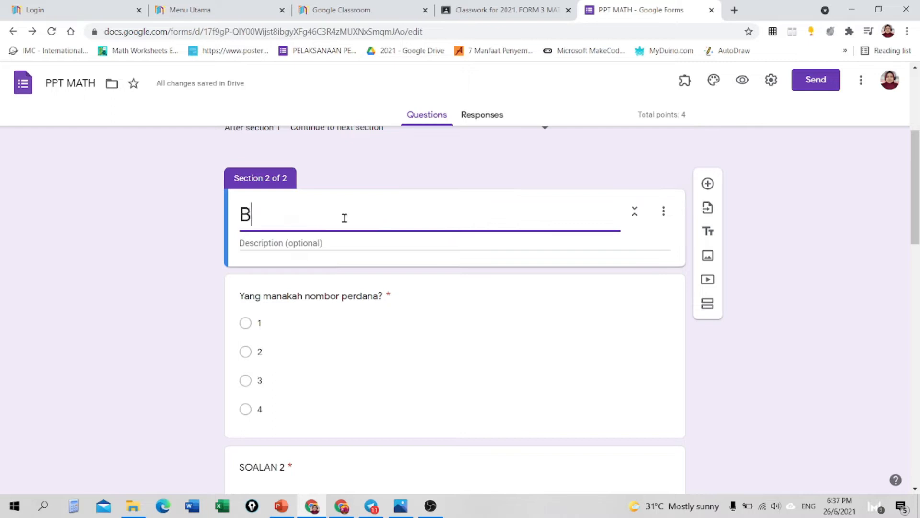
pyautogui.write('AHAGIAN A')
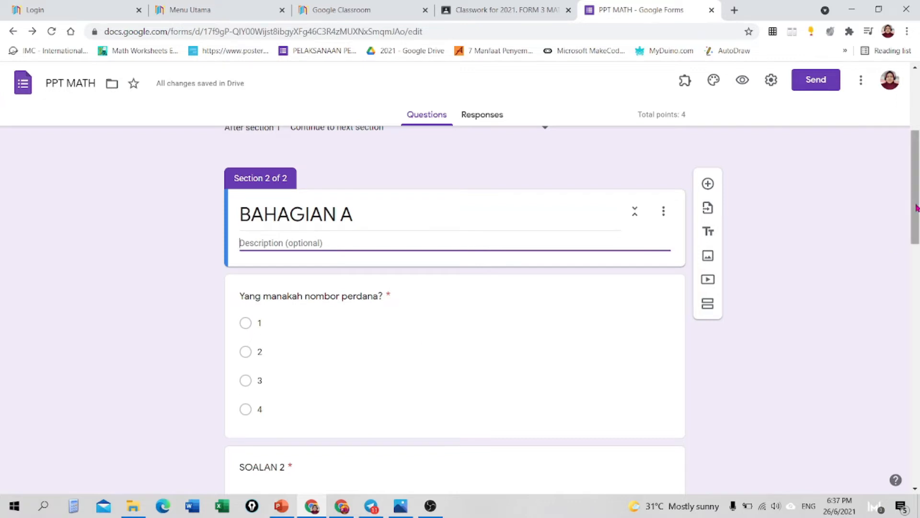
# - Insert a new section after the regular polygon question, SOALAN 4, at the end of the form
pyautogui.moveTo(918, 202); pyautogui.dragTo(918, 452)
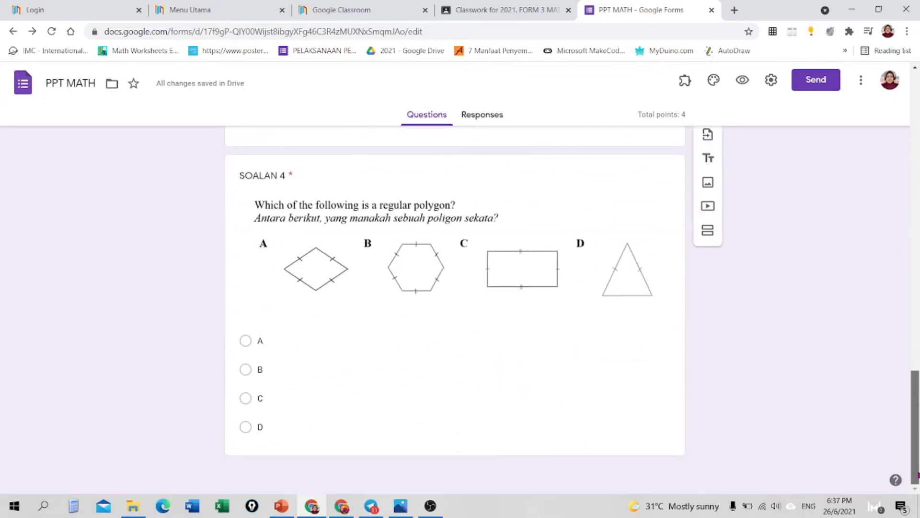
pyautogui.click(604, 399)
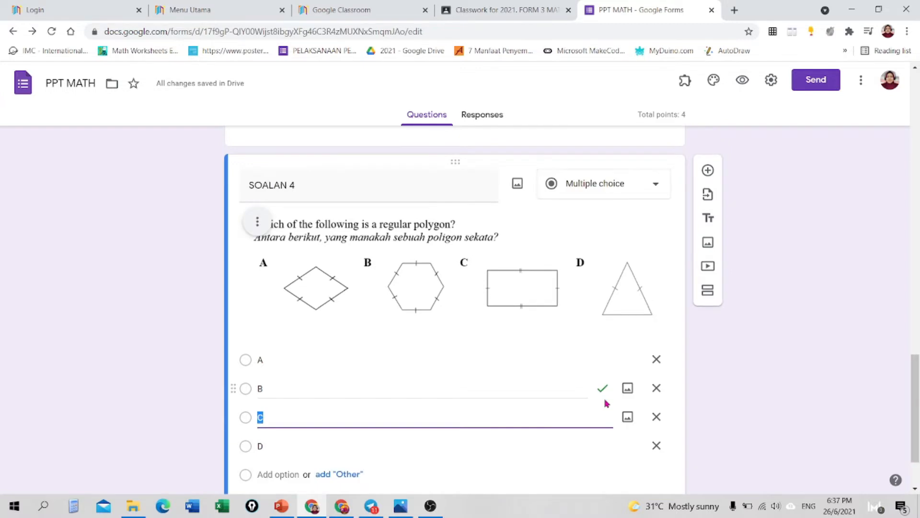
pyautogui.click(632, 233)
pyautogui.moveTo(916, 414); pyautogui.dragTo(915, 464)
pyautogui.click(595, 455)
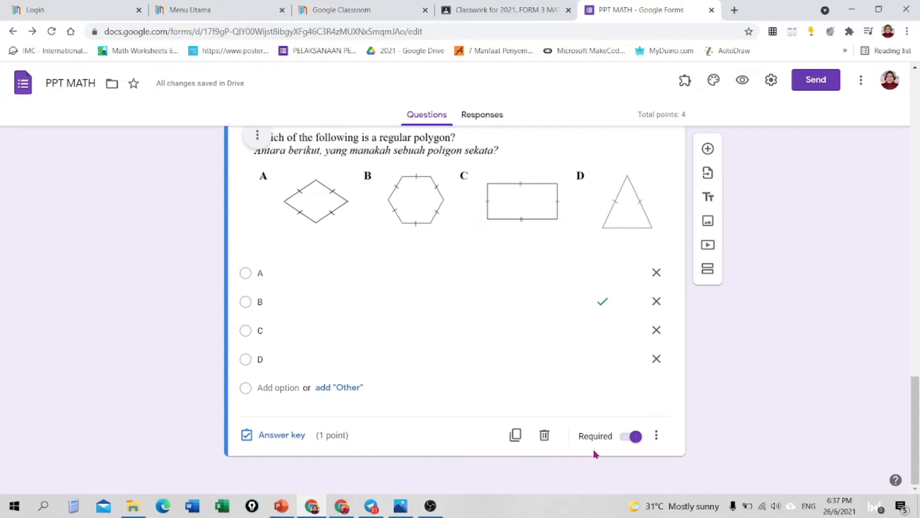
pyautogui.click(708, 272)
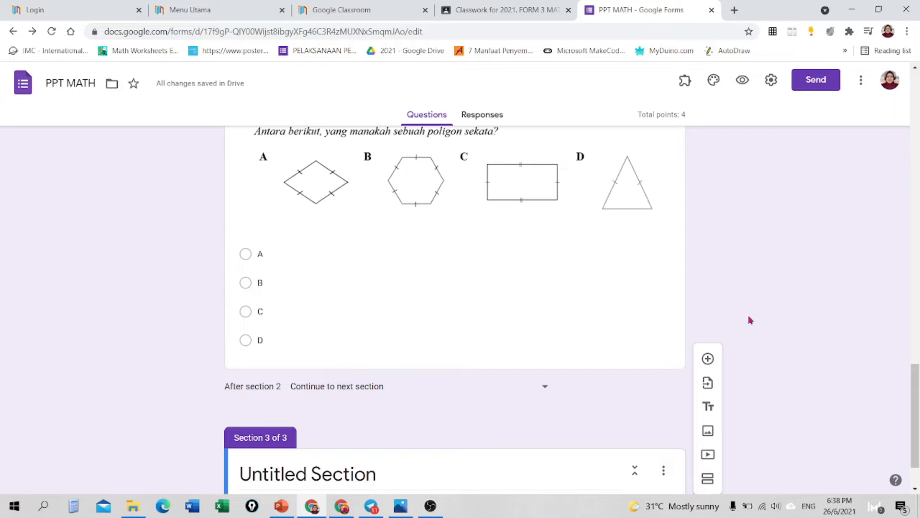
# - Title the new third section "BAHAGIAN B"
pyautogui.moveTo(915, 416); pyautogui.dragTo(918, 451)
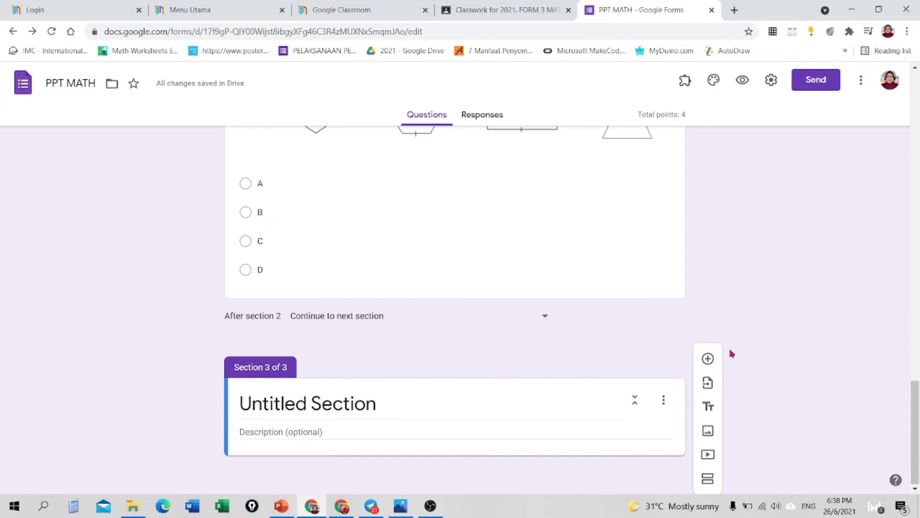
pyautogui.click(381, 399)
pyautogui.write('BAHAGIAN ')
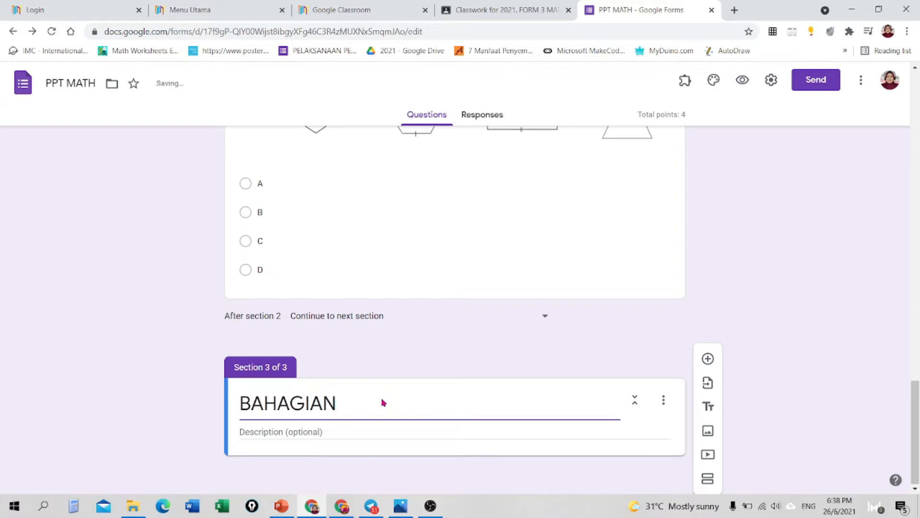
pyautogui.write('B')
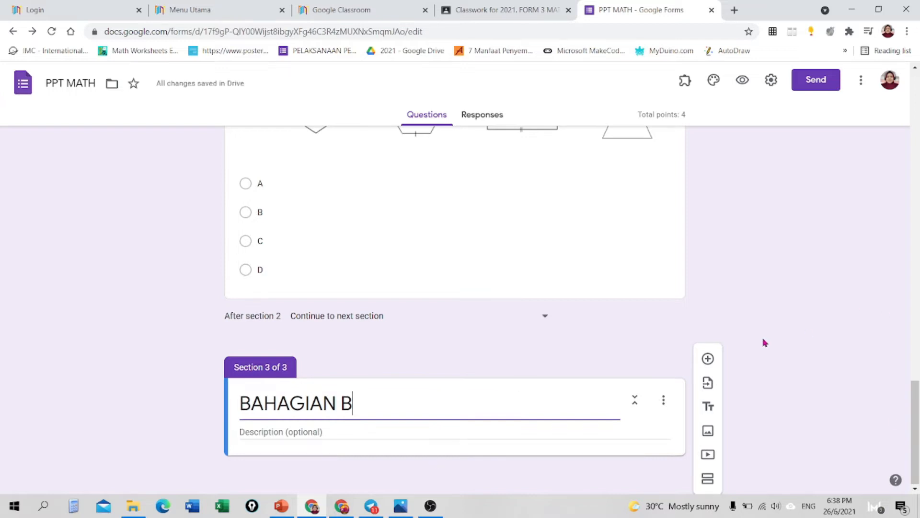
# - Add a short answer question to BAHAGIAN B reading "Apakah ibu negeri Kedah"
pyautogui.click(708, 359)
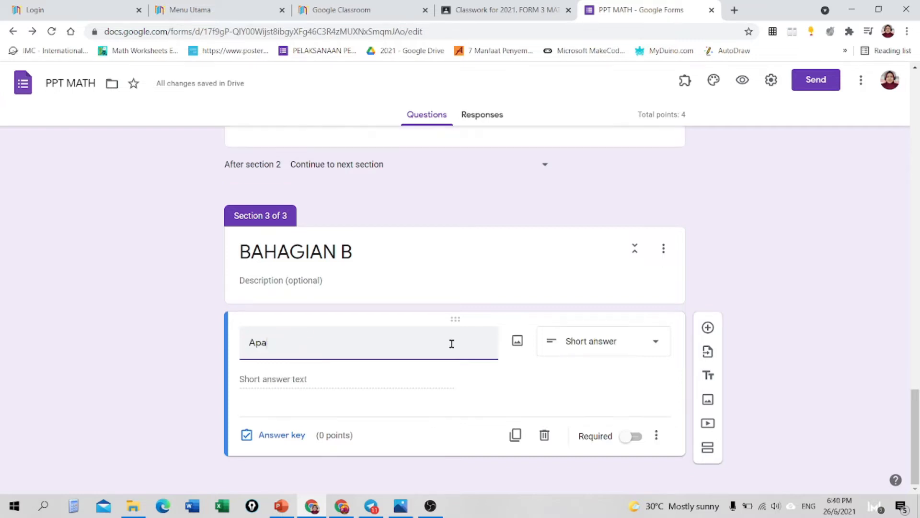
pyautogui.write('kah ib')
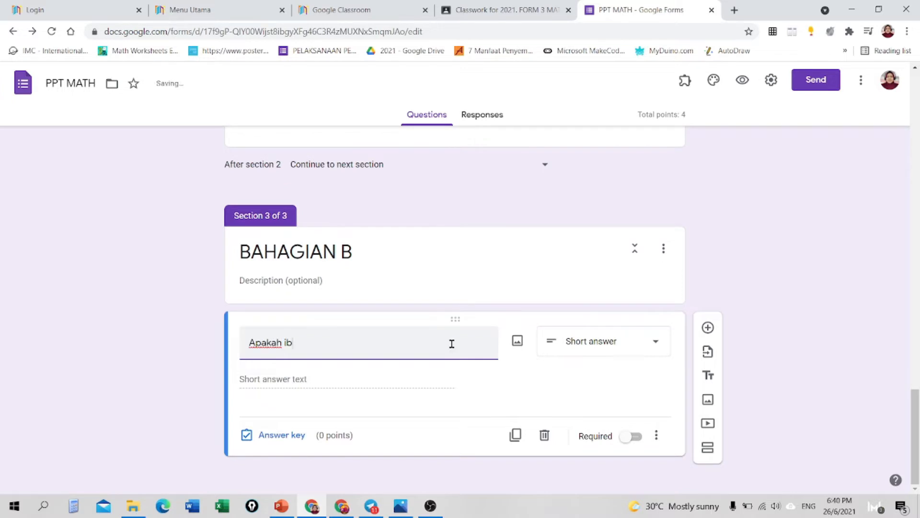
pyautogui.write('u negeri Kedah')
# - Add "Alor Setar" and "Alor Star" as correct answers in the Kedah question's answer key, with a blank third entry
pyautogui.click(288, 442)
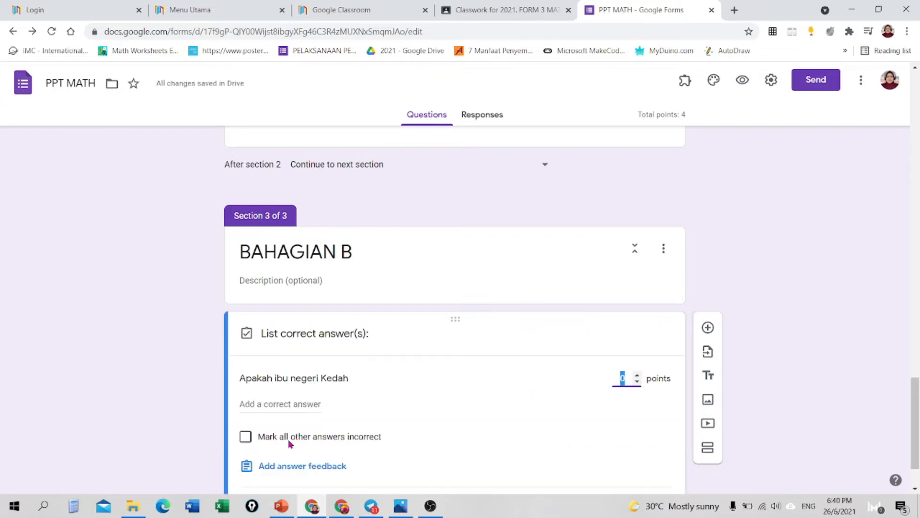
pyautogui.click(315, 404)
pyautogui.write('Alo')
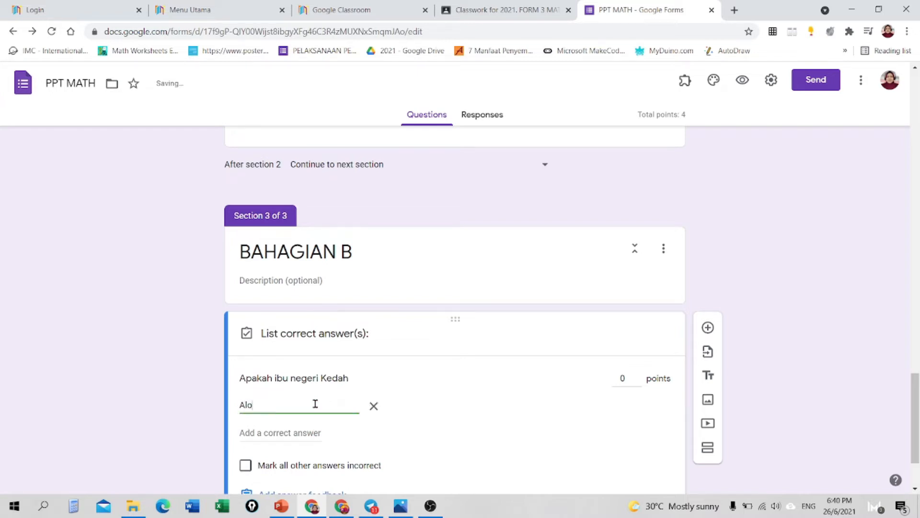
pyautogui.write('r Setar')
pyautogui.click(300, 431)
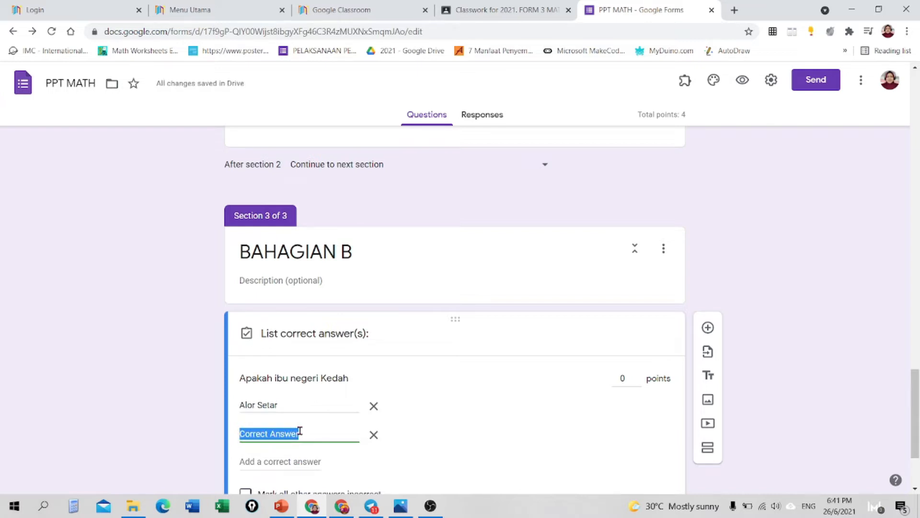
pyautogui.write('Alor')
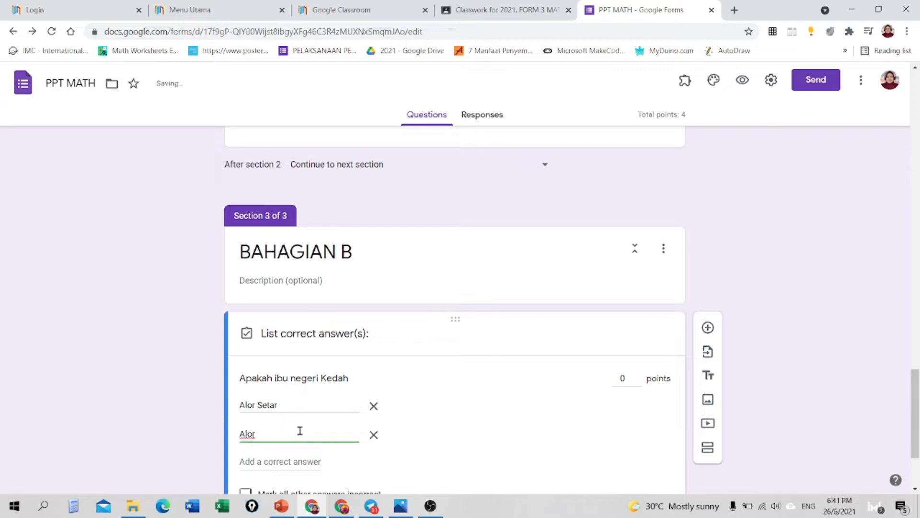
pyautogui.write(' Star')
pyautogui.click(296, 463)
pyautogui.write('a')
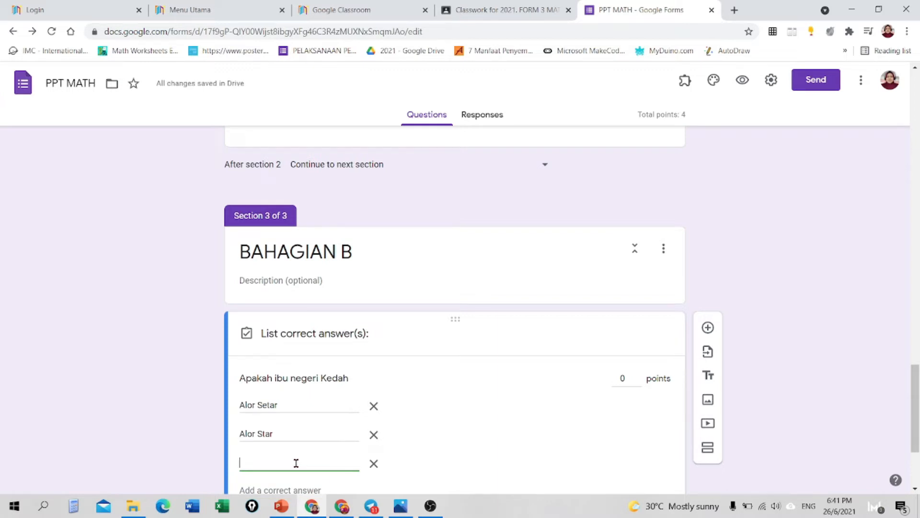
# - Mark all other answers to the Kedah question as incorrect and set its score to 1 point
pyautogui.moveTo(919, 420); pyautogui.dragTo(919, 454)
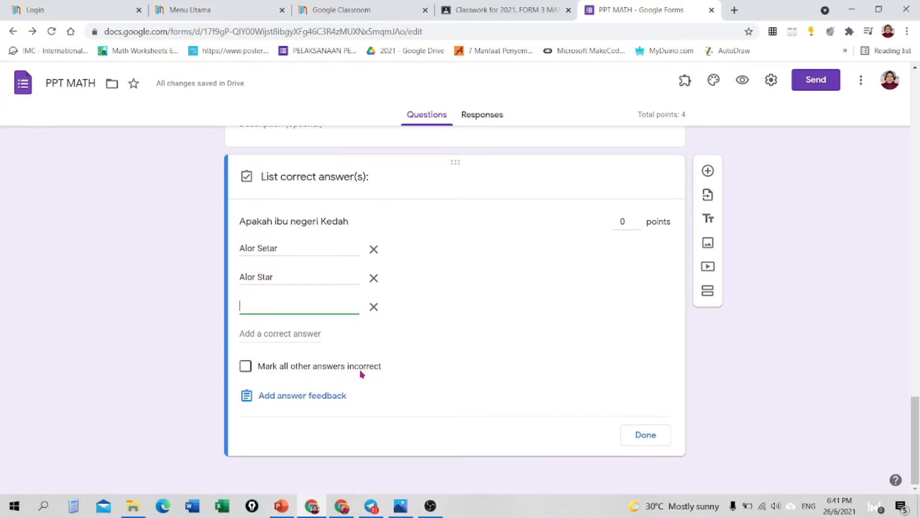
pyautogui.click(248, 366)
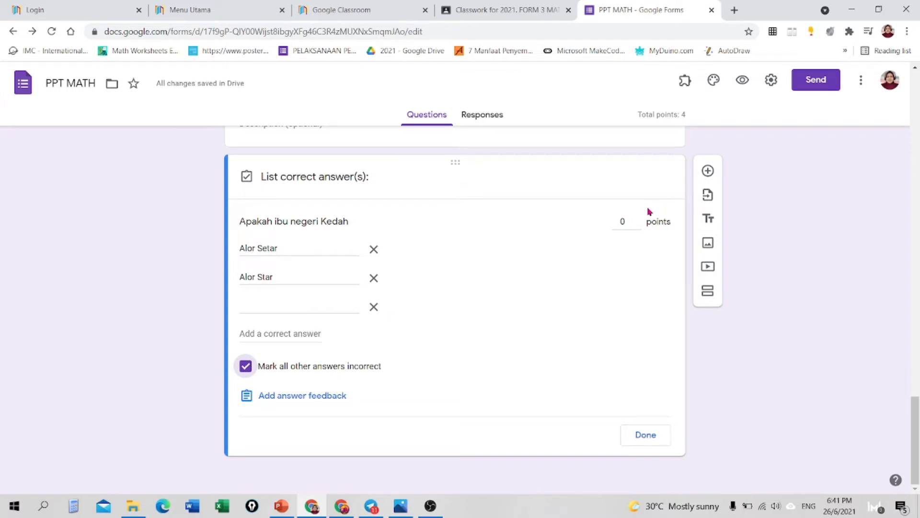
pyautogui.click(638, 219)
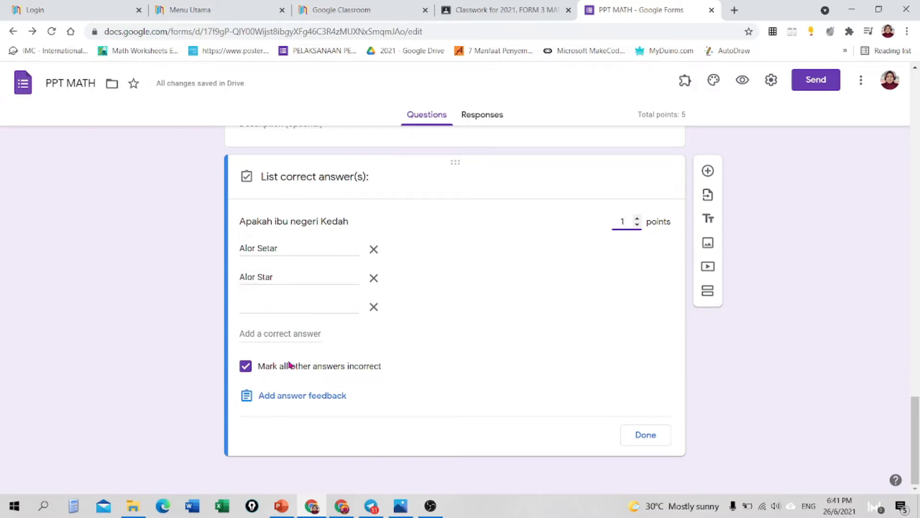
# - Enter "alor setar" as the third correct answer in the answer key and make the Kedah question required
pyautogui.click(262, 307)
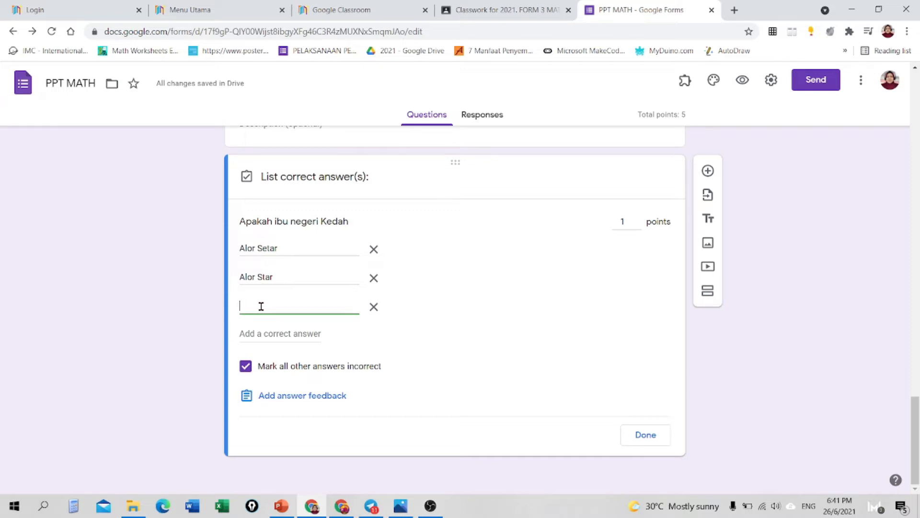
pyautogui.write('alor setar')
pyautogui.press('BackSpace')
pyautogui.press('BackSpace')
pyautogui.write('tar')
pyautogui.click(635, 434)
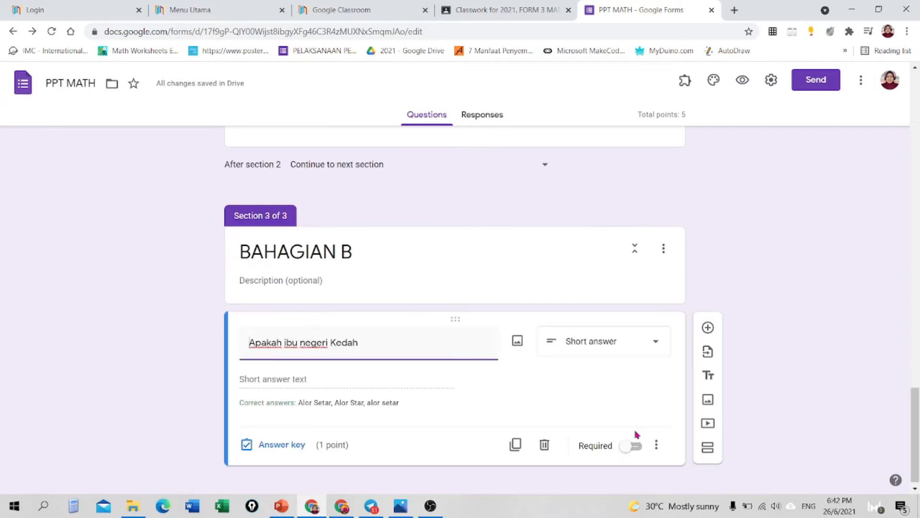
pyautogui.moveTo(913, 404); pyautogui.dragTo(913, 424)
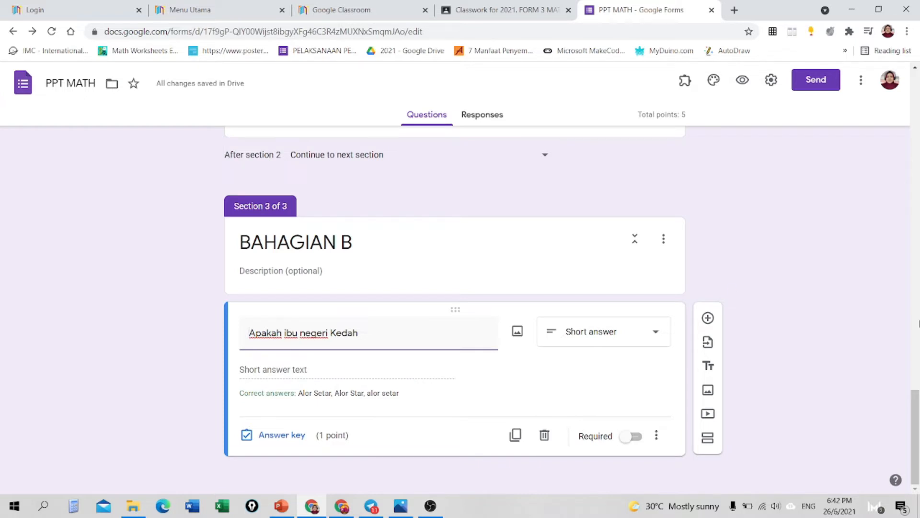
pyautogui.click(629, 437)
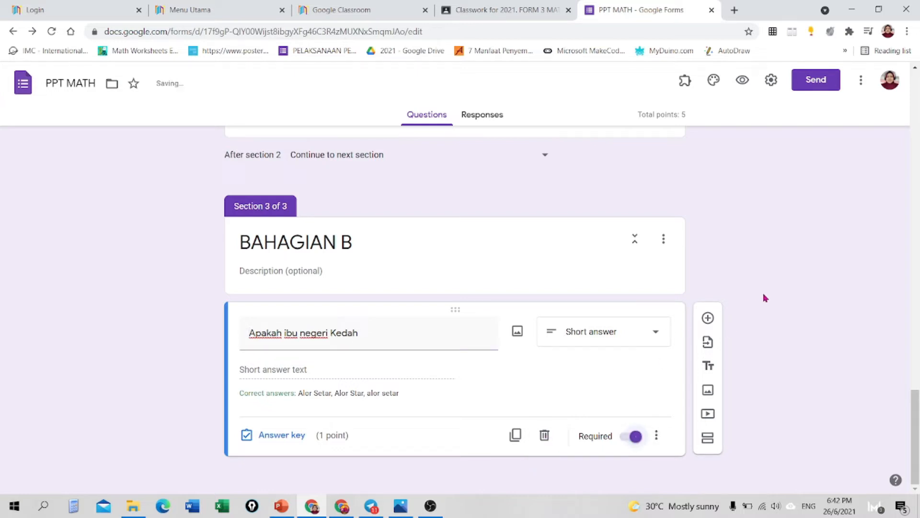
# - Add a new question after the Kedah question and insert the semicircle-and-quadrant photo from BANK SOALAN > Subjektif on drive D
pyautogui.click(708, 319)
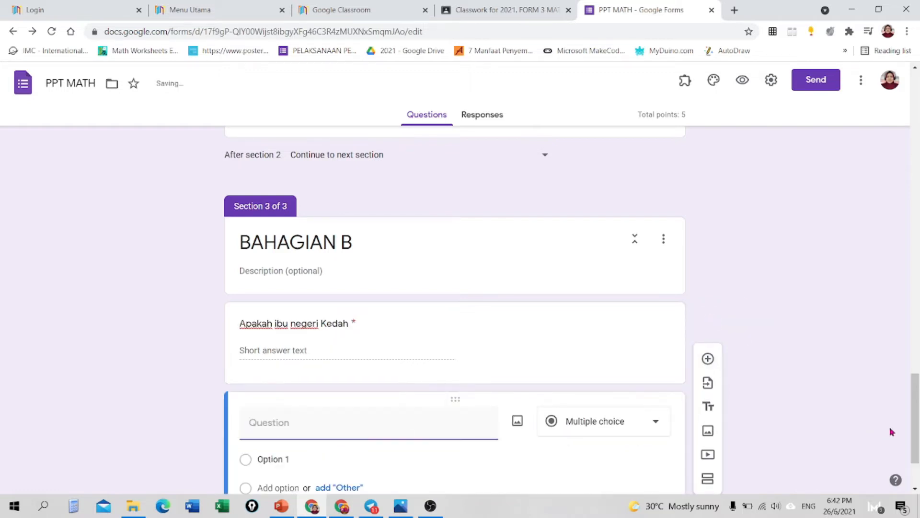
pyautogui.moveTo(916, 405); pyautogui.dragTo(916, 412)
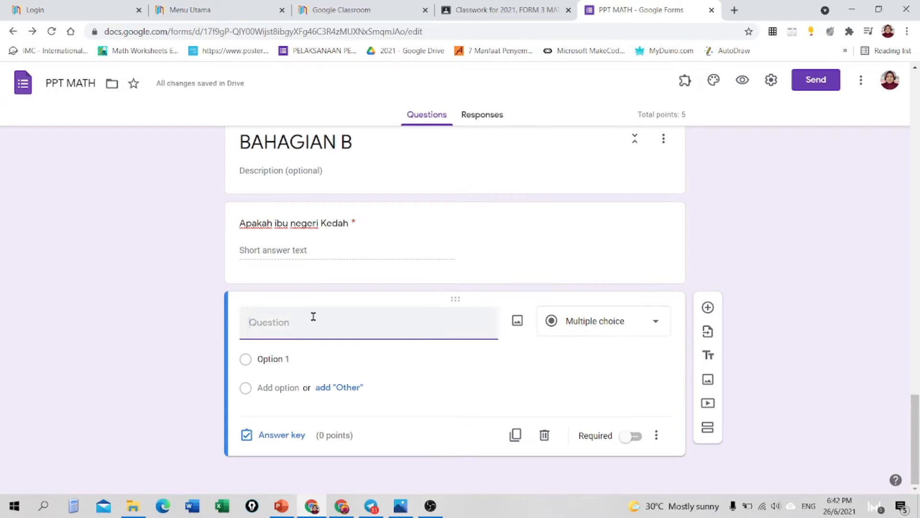
pyautogui.click(519, 321)
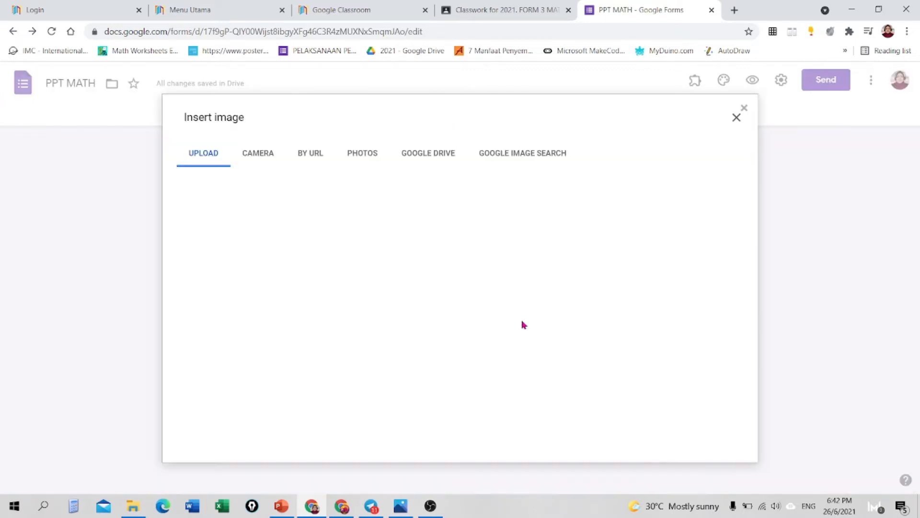
pyautogui.click(463, 355)
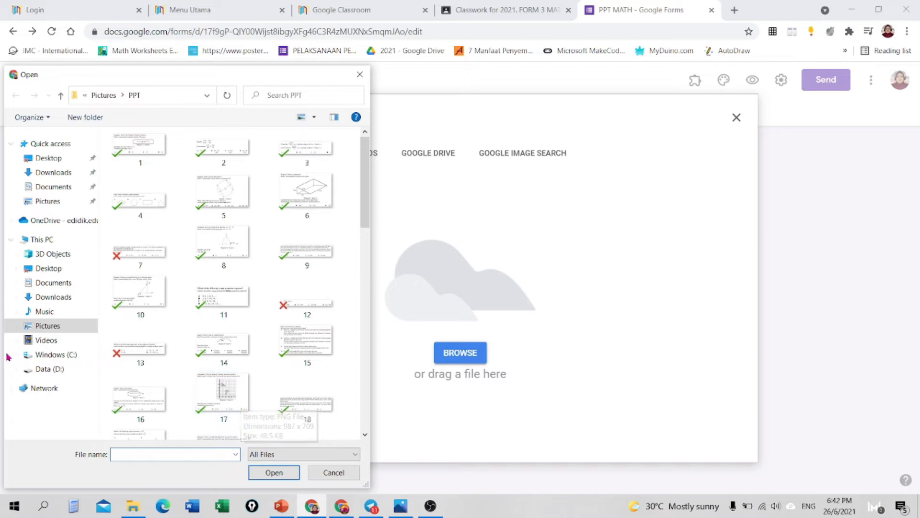
pyautogui.click(50, 369)
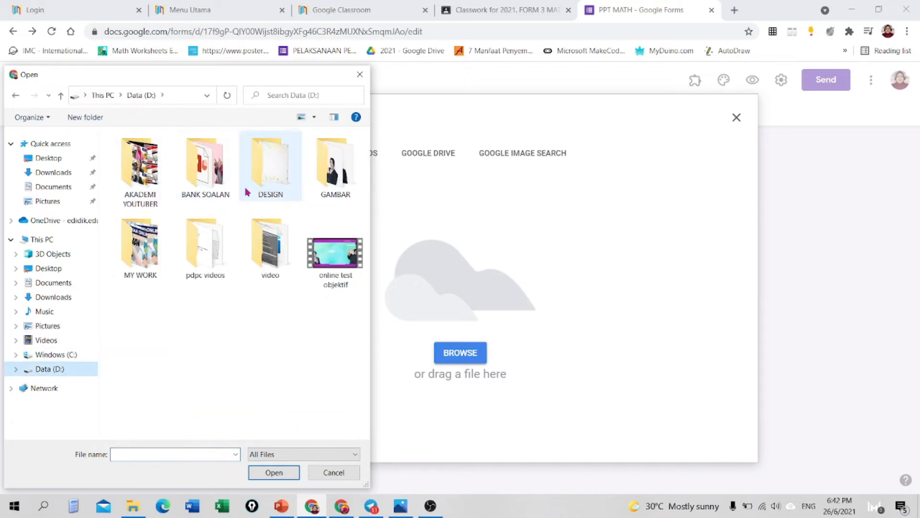
pyautogui.doubleClick(205, 165)
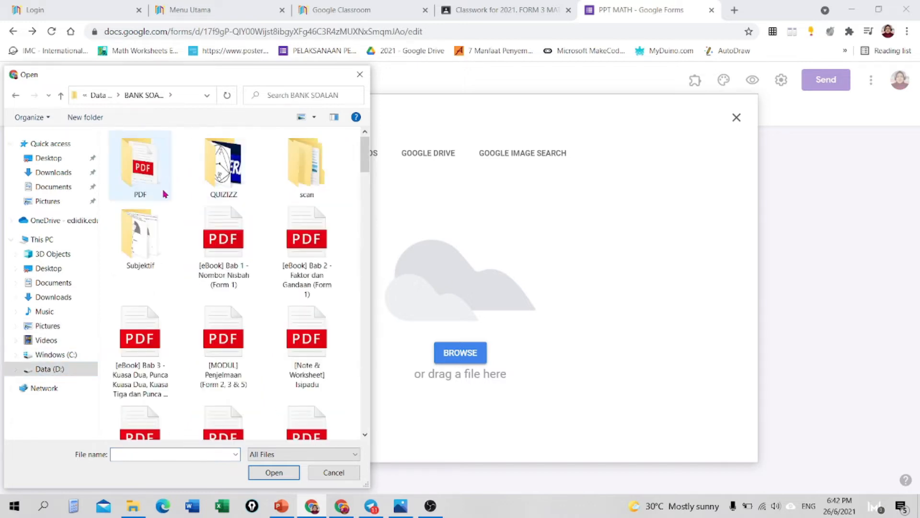
pyautogui.doubleClick(140, 238)
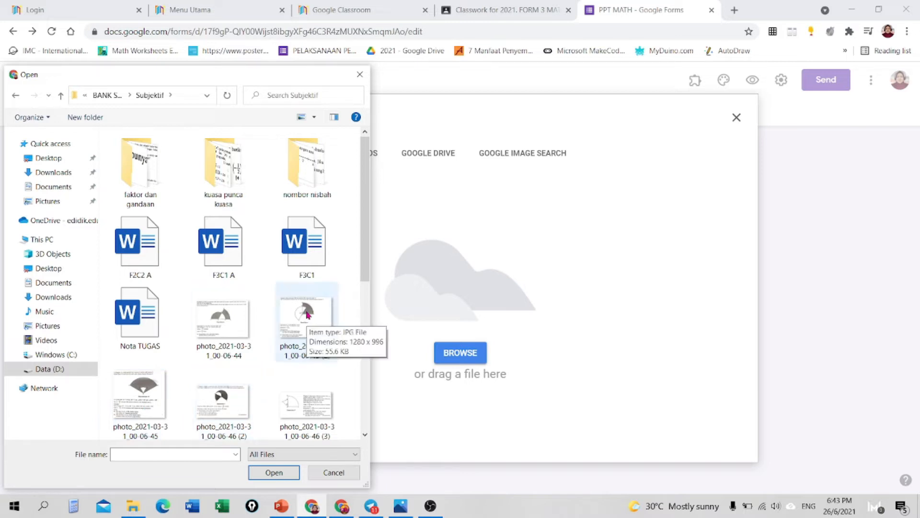
pyautogui.doubleClick(307, 314)
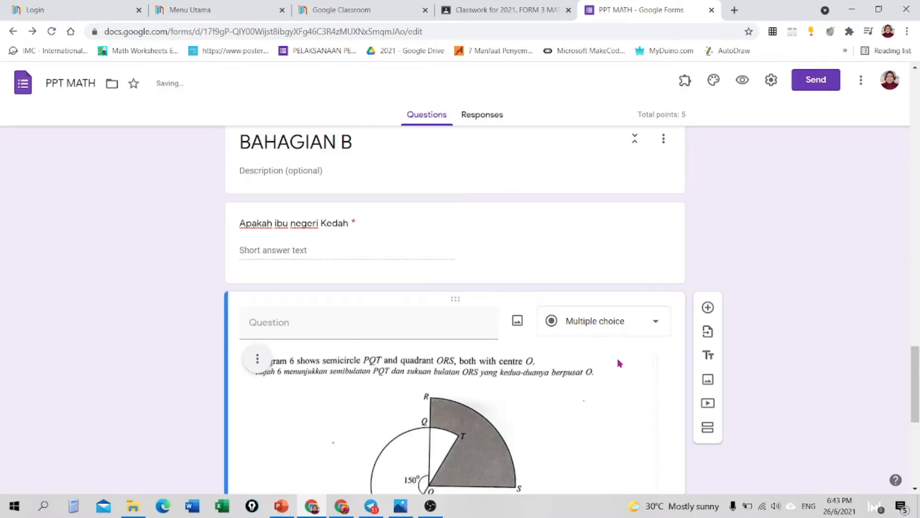
# - Title the new image question "SOALAN 11"
pyautogui.scroll(-4, 916, 386)
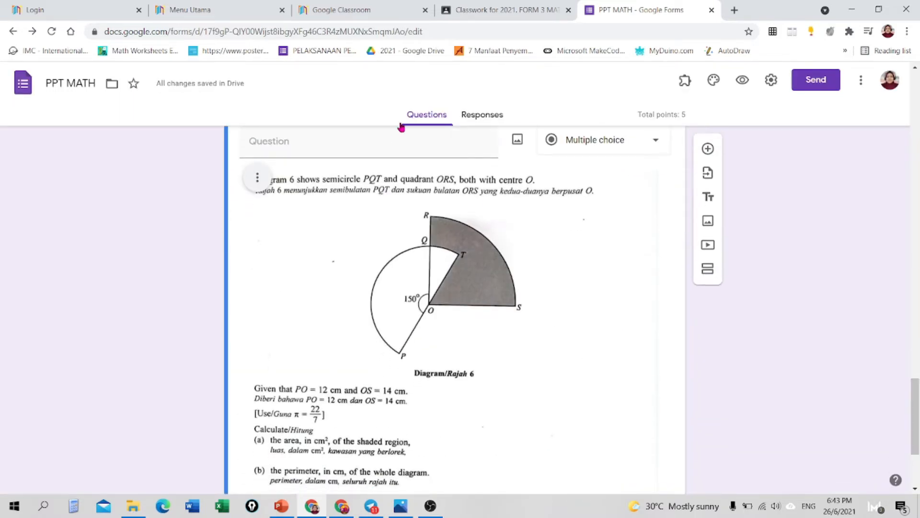
pyautogui.click(397, 149)
pyautogui.write('SOALAN')
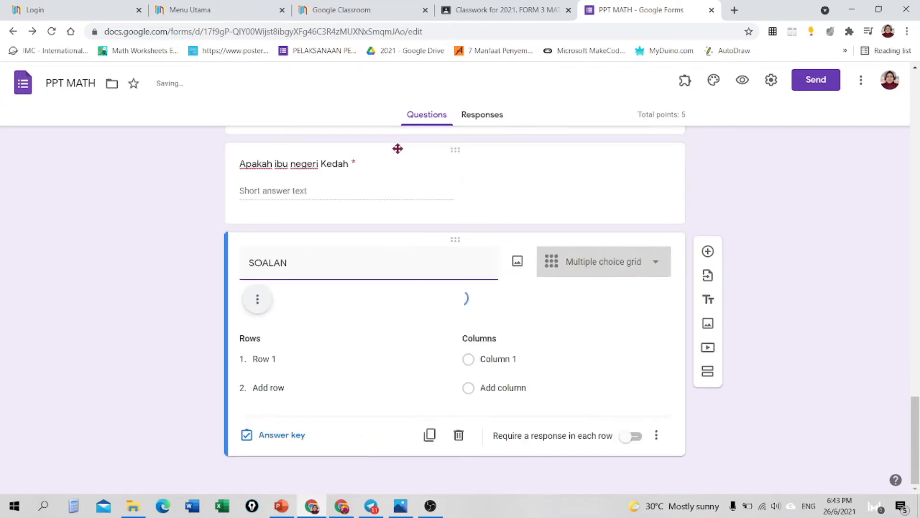
pyautogui.write(' 11')
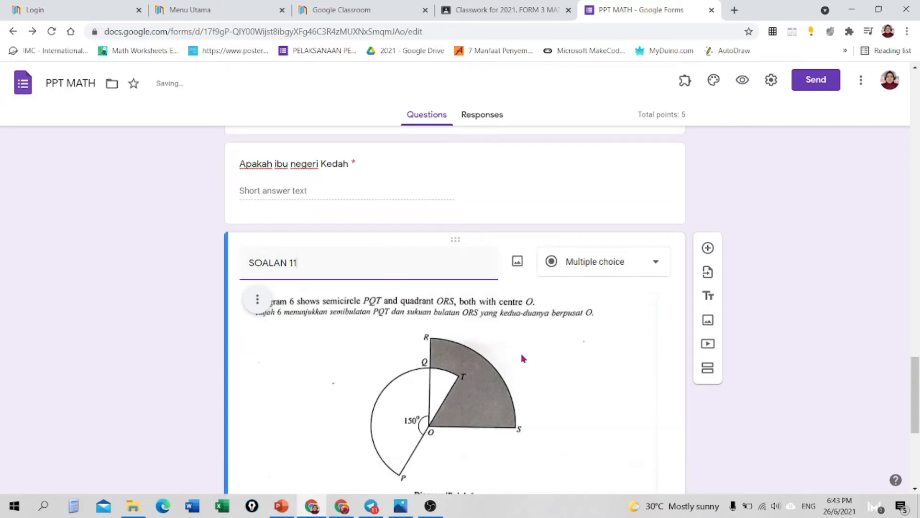
# - Change SOALAN 11 to a File upload question and agree to let respondents upload files to Drive
pyautogui.moveTo(916, 382)
pyautogui.mouseDown()
pyautogui.moveTo(917, 434)
pyautogui.moveTo(915, 400)
pyautogui.mouseUp()
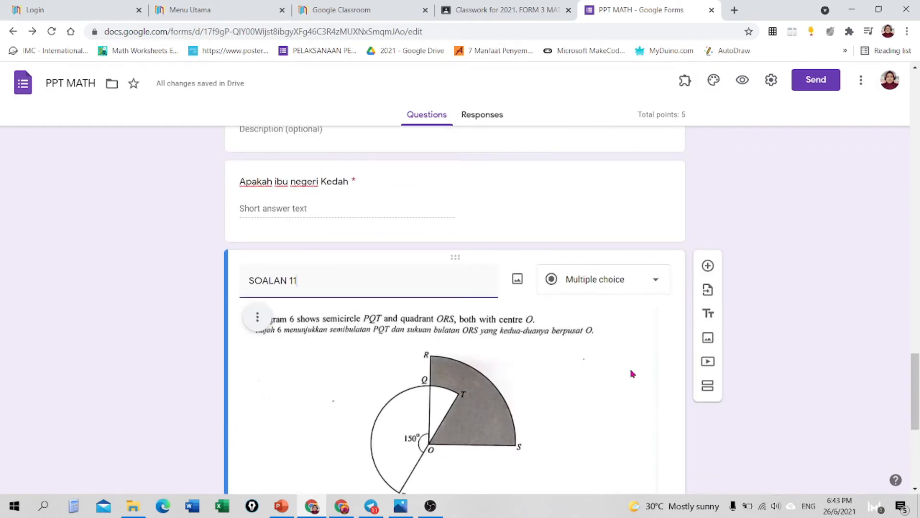
pyautogui.click(654, 280)
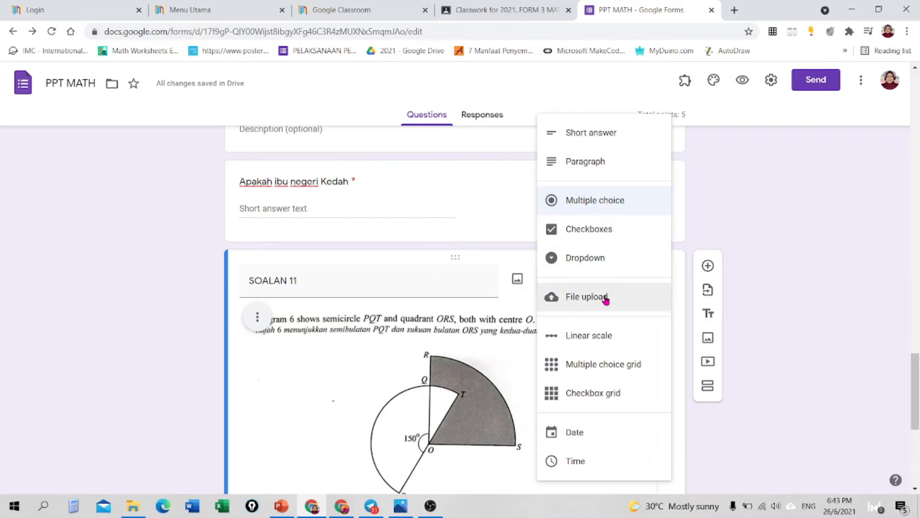
pyautogui.click(606, 298)
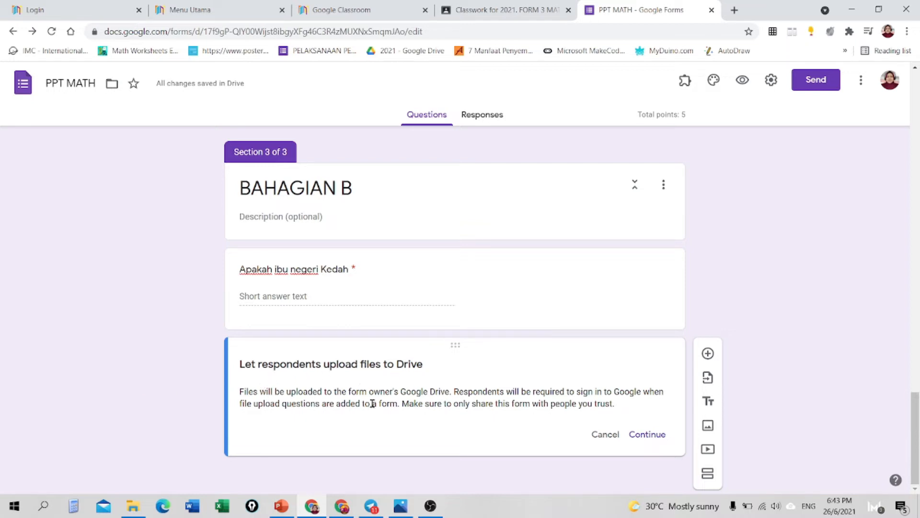
pyautogui.click(654, 436)
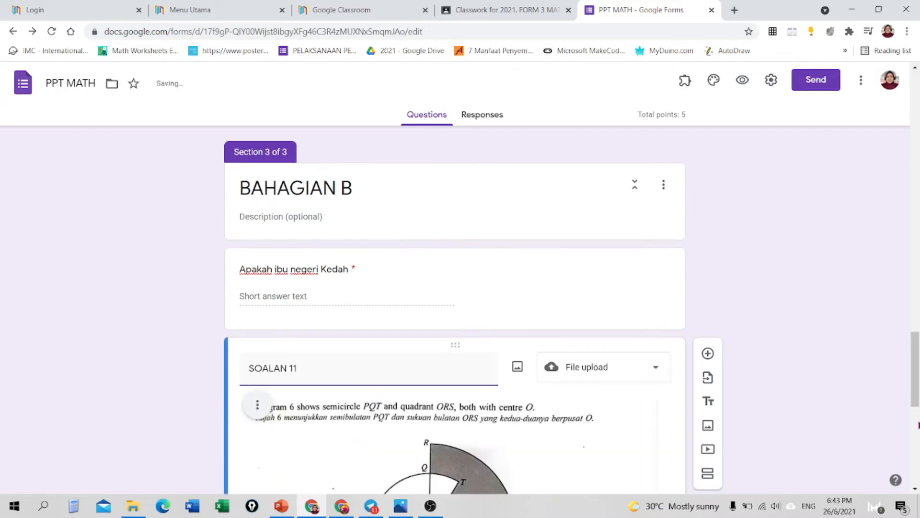
# - Restrict the SOALAN 11 upload to specific file types, allowing only PDF
pyautogui.scroll(-6, 919, 398)
pyautogui.moveTo(919, 398); pyautogui.dragTo(919, 374)
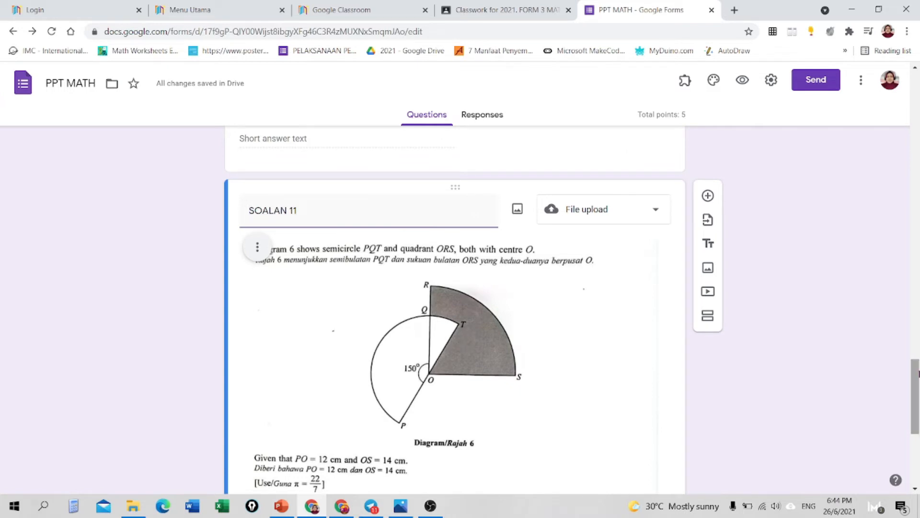
pyautogui.moveTo(919, 374); pyautogui.dragTo(919, 419)
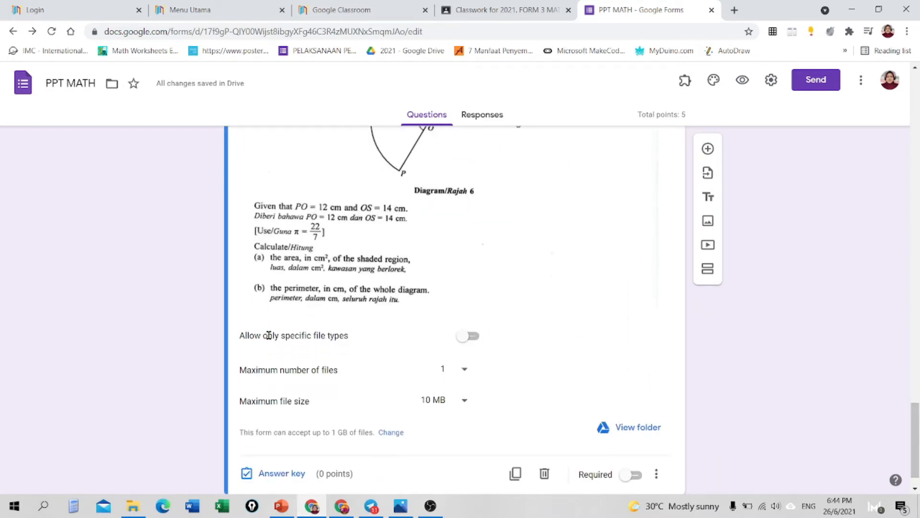
pyautogui.click(463, 337)
pyautogui.click(249, 393)
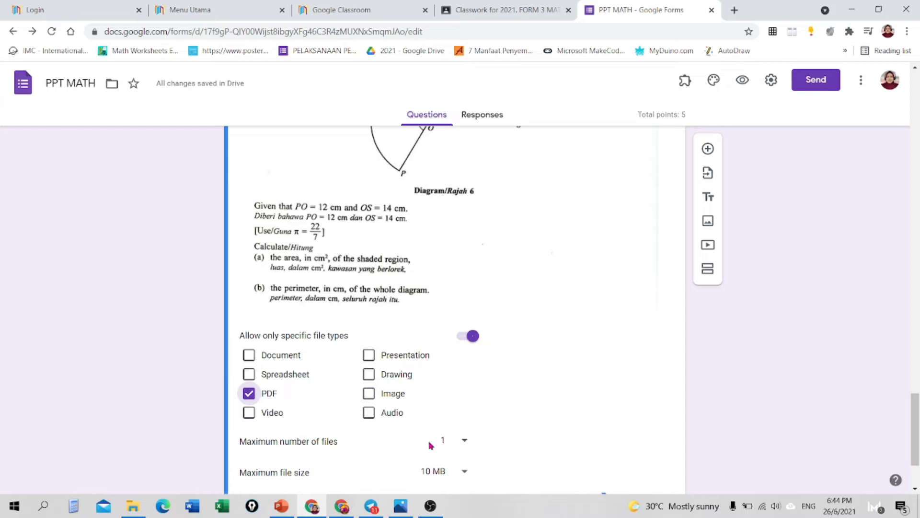
# - Keep the maximum number of files at 1 for SOALAN 11 and make the question required
pyautogui.click(464, 442)
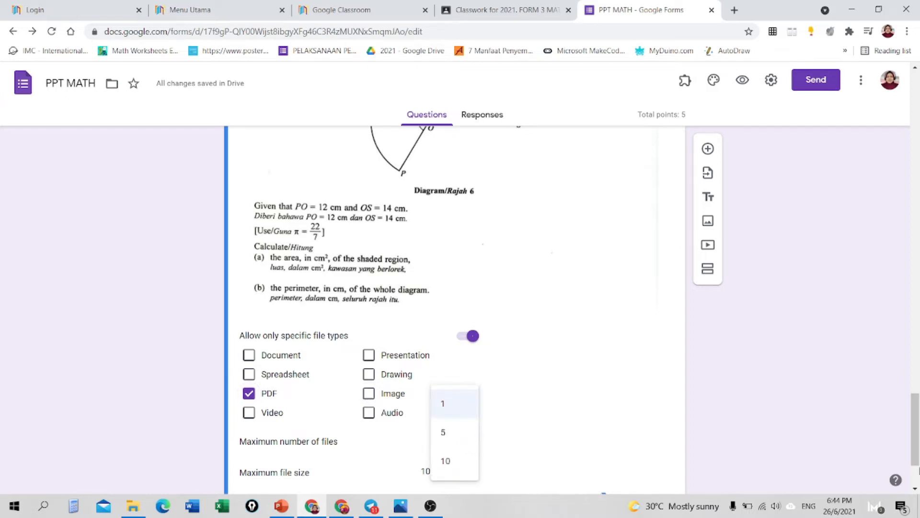
pyautogui.moveTo(916, 439); pyautogui.dragTo(916, 457)
pyautogui.click(468, 334)
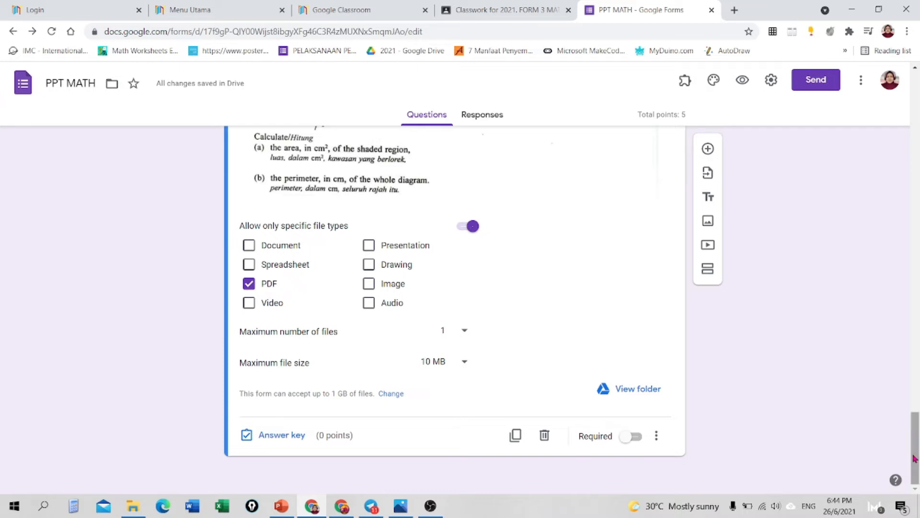
pyautogui.click(628, 438)
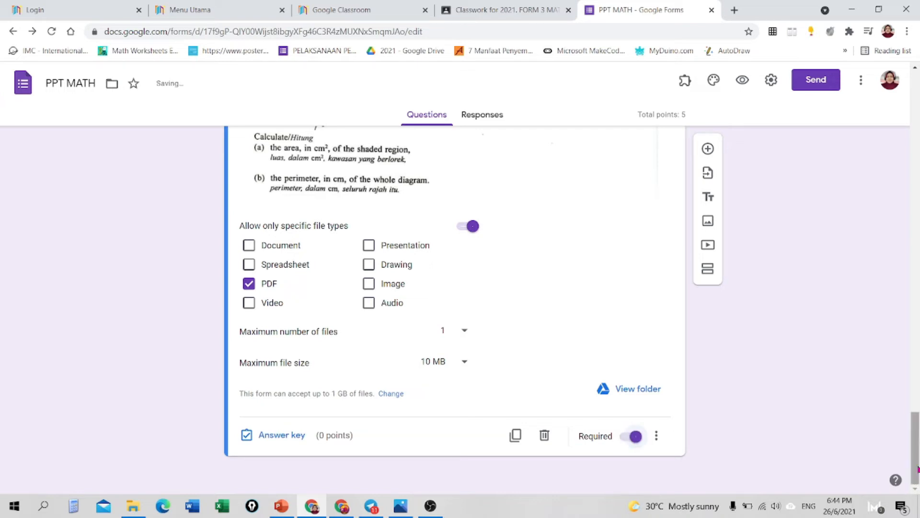
# - Set the score of SOALAN 11 to 4 points in its answer key
pyautogui.scroll(7, 918, 469)
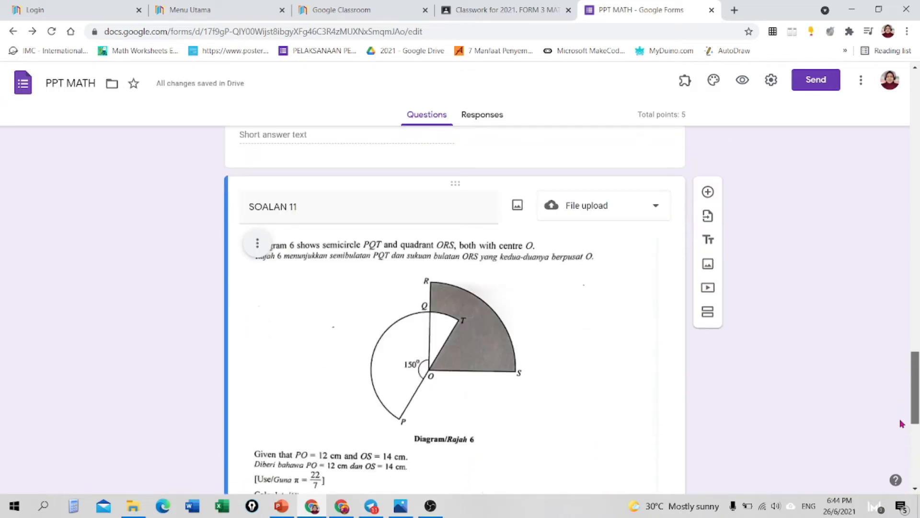
pyautogui.scroll(-7, 902, 424)
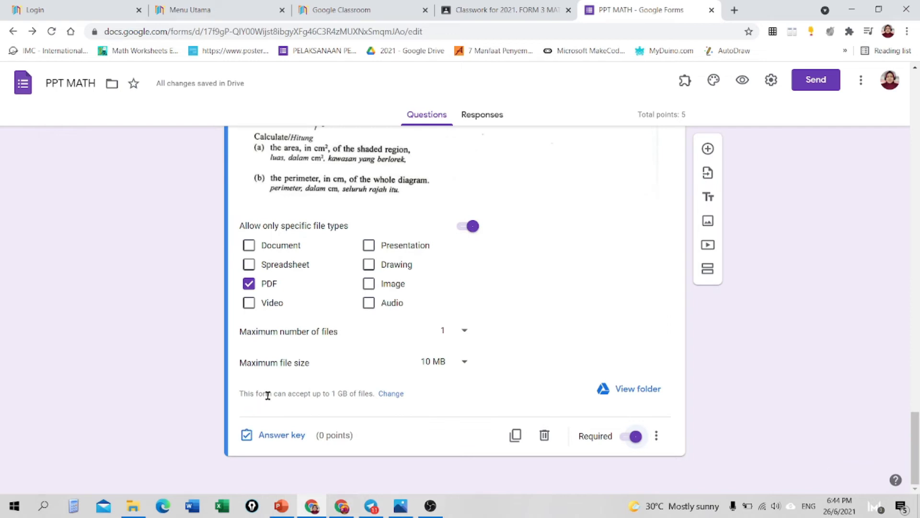
pyautogui.click(295, 434)
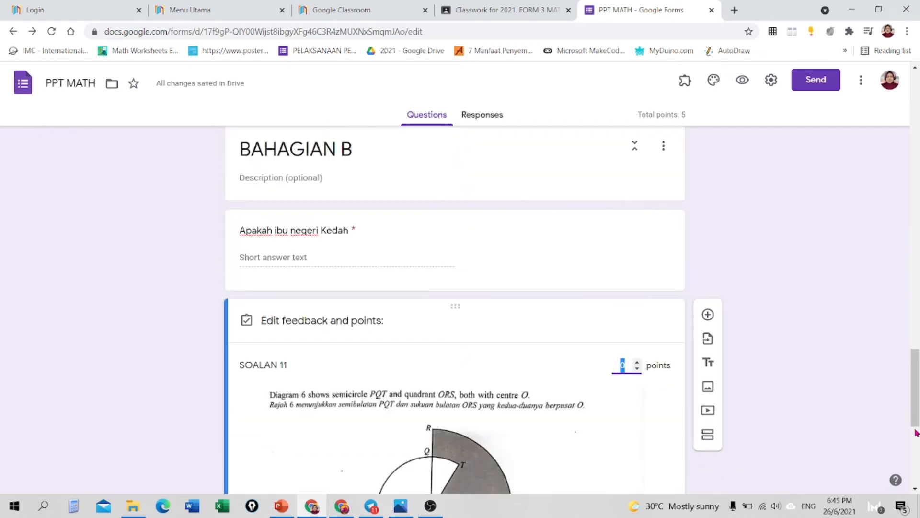
pyautogui.moveTo(915, 393)
pyautogui.mouseDown()
pyautogui.moveTo(915, 452)
pyautogui.moveTo(915, 389)
pyautogui.mouseUp()
pyautogui.click(636, 377)
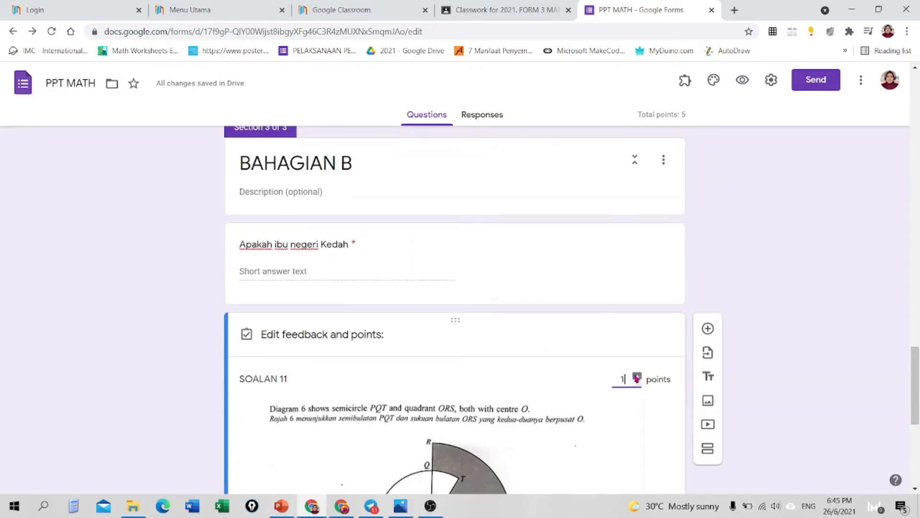
pyautogui.press('BackSpace')
pyautogui.write('4')
pyautogui.moveTo(919, 378); pyautogui.dragTo(918, 439)
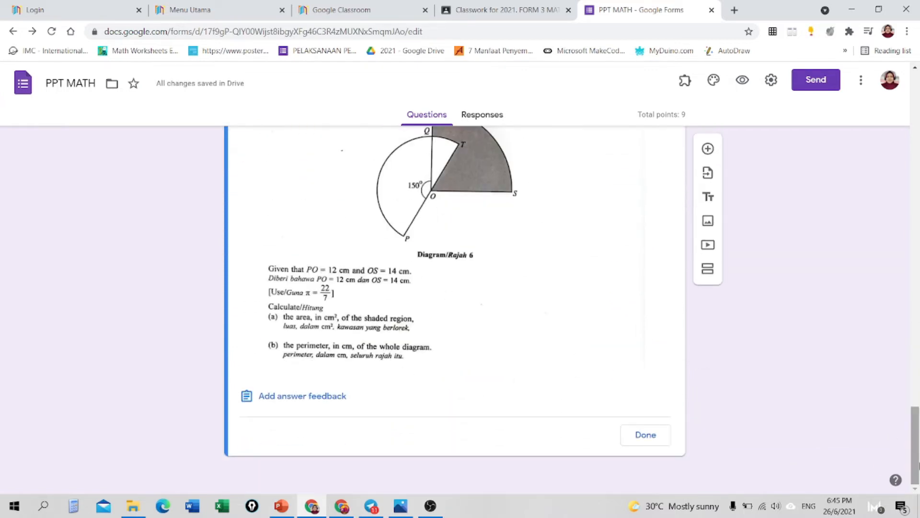
pyautogui.click(646, 434)
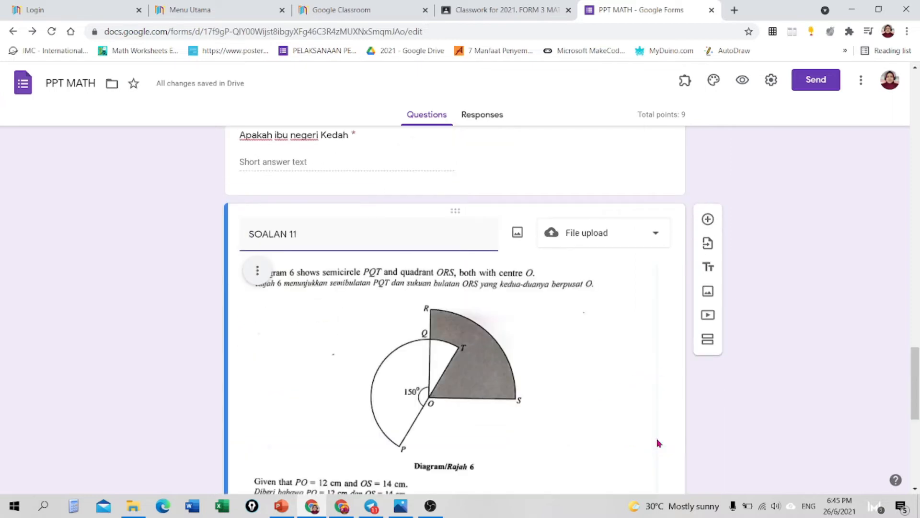
pyautogui.moveTo(918, 367); pyautogui.dragTo(918, 433)
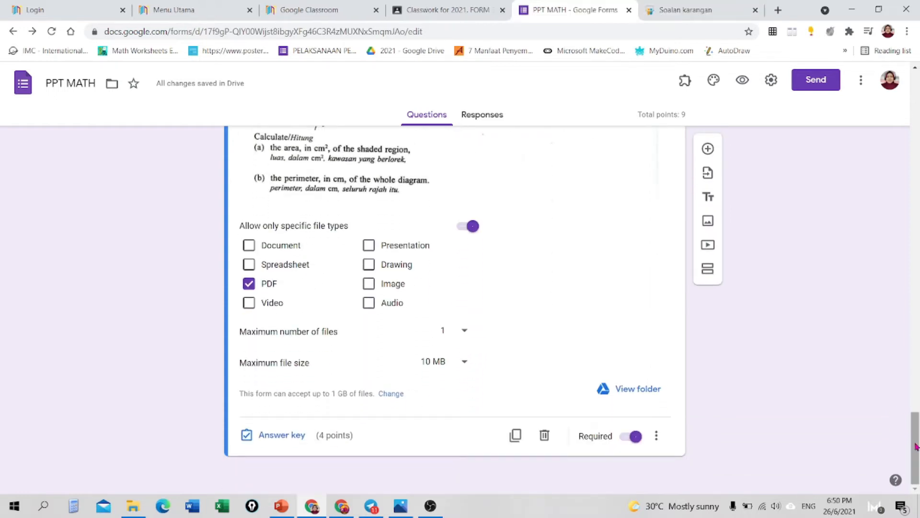
pyautogui.moveTo(918, 437); pyautogui.dragTo(916, 367)
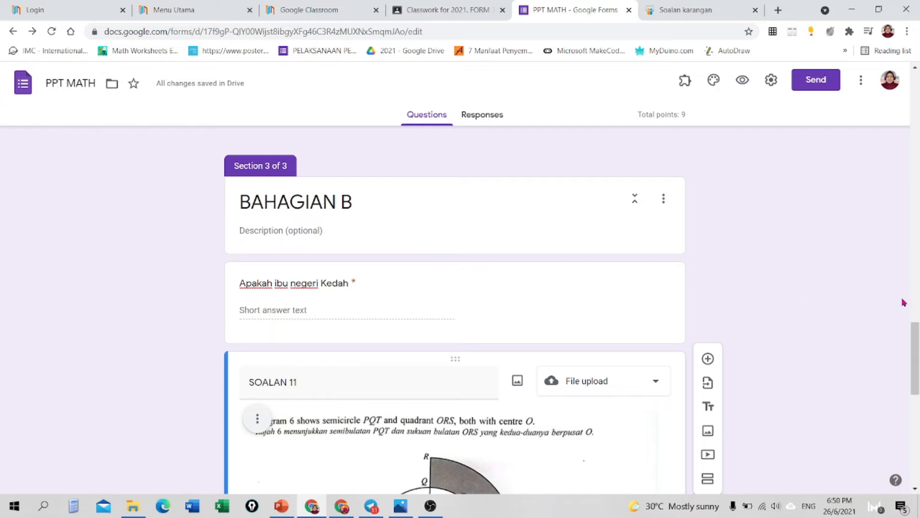
pyautogui.moveTo(916, 336); pyautogui.dragTo(916, 371)
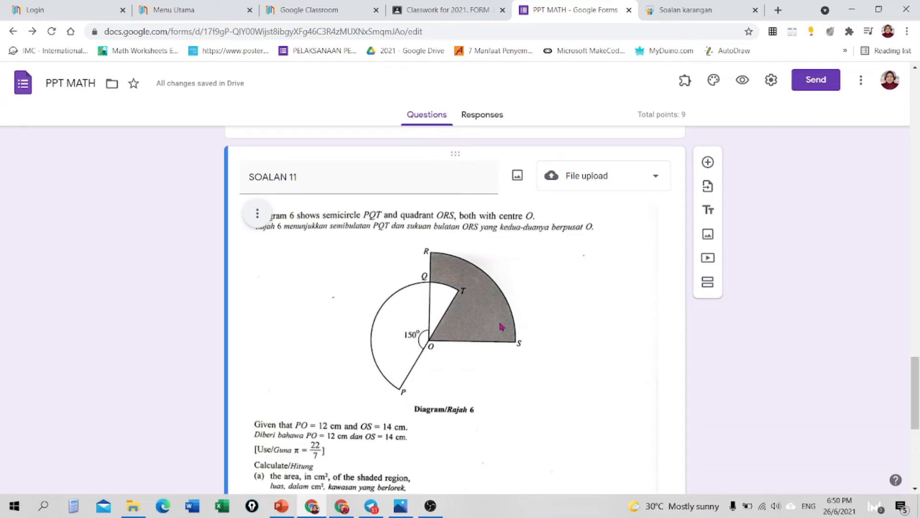
pyautogui.moveTo(917, 393); pyautogui.dragTo(916, 429)
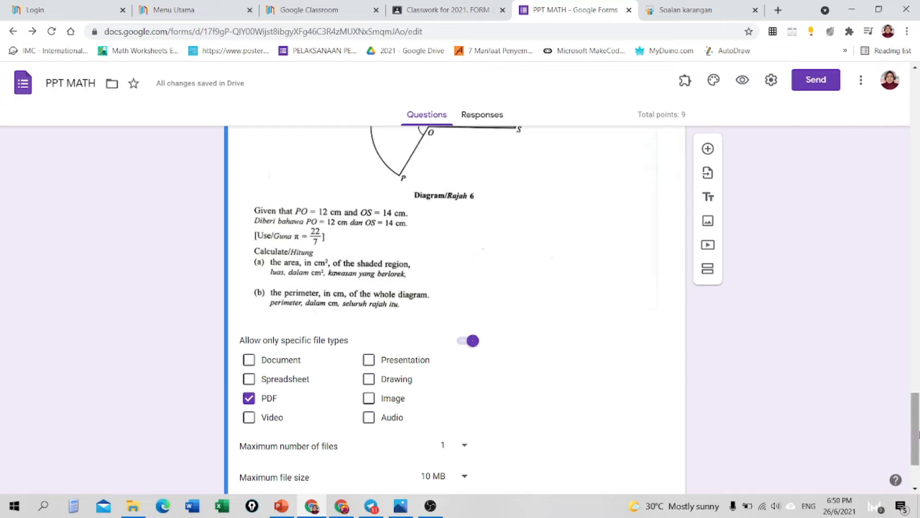
pyautogui.moveTo(916, 428); pyautogui.dragTo(917, 447)
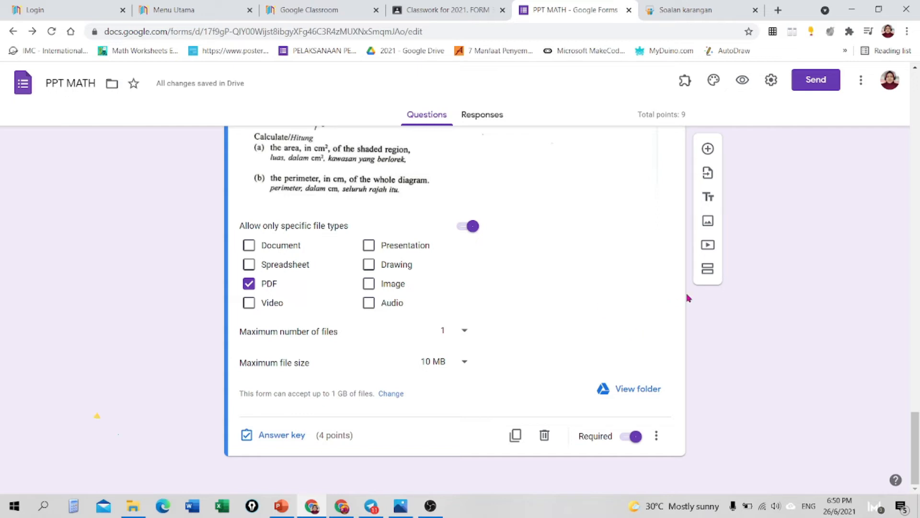
# - Add a new section after section 3 titled BAHAGIAN C (ESEI) and insert a blank question in it
pyautogui.click(709, 269)
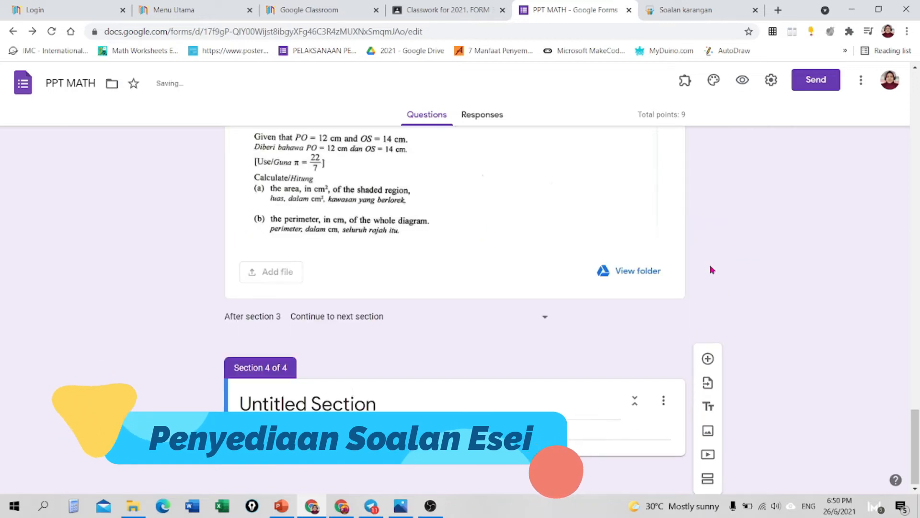
pyautogui.click(334, 402)
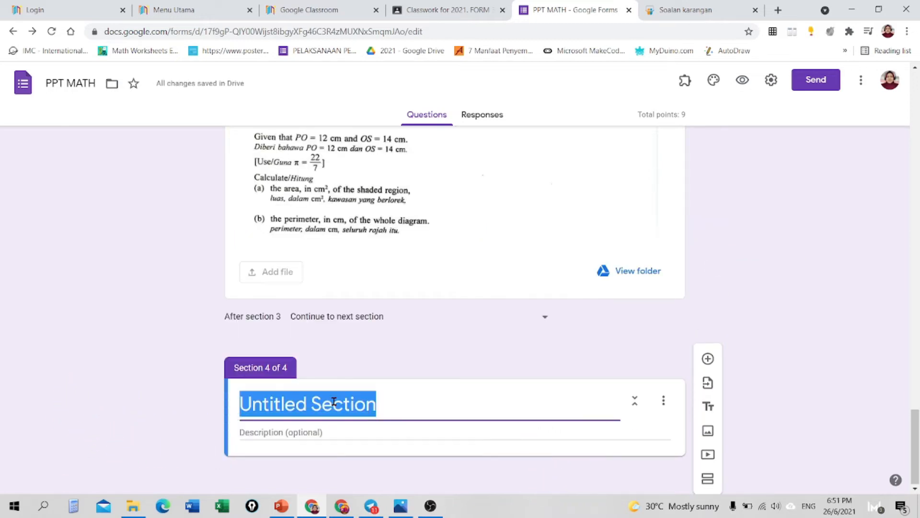
pyautogui.write('BAHAG')
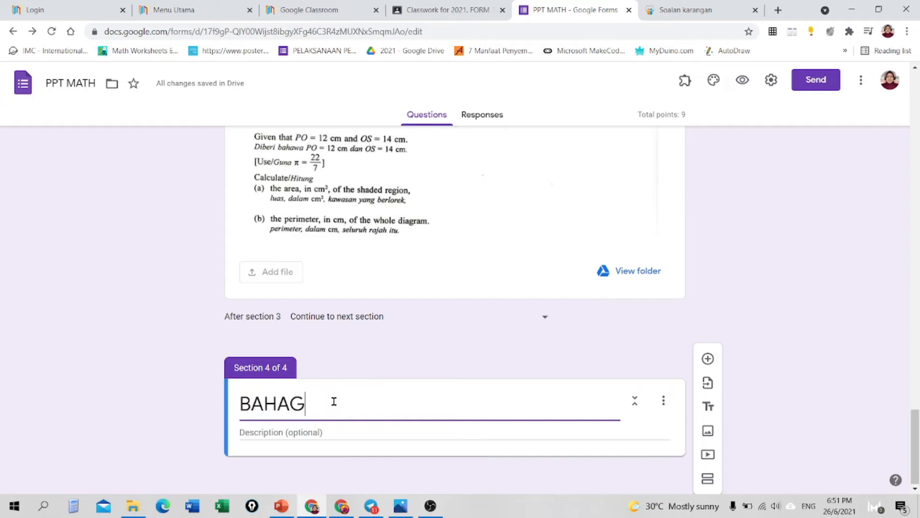
pyautogui.write('IAN C (ESEI)')
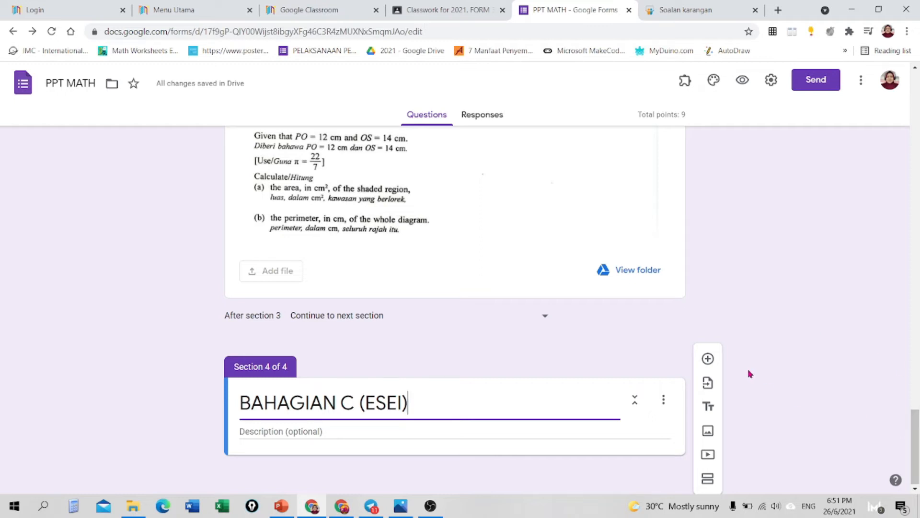
pyautogui.click(708, 359)
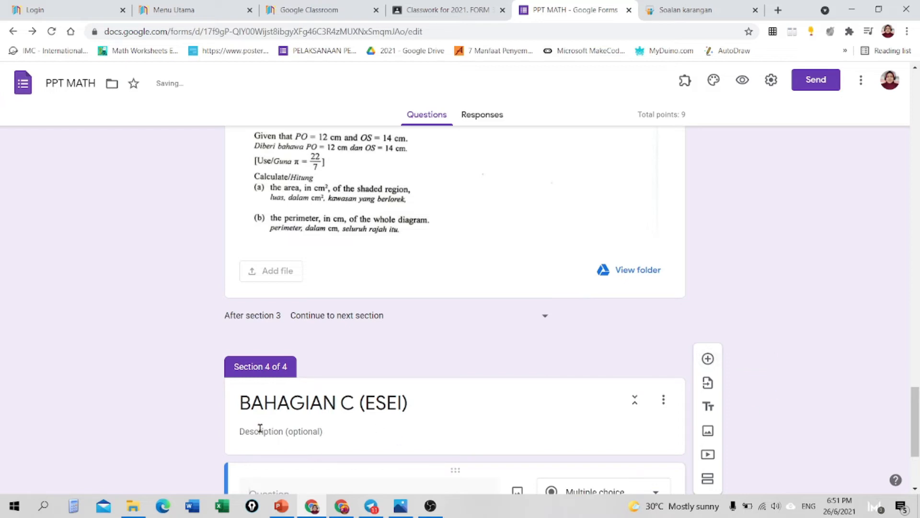
pyautogui.moveTo(915, 439); pyautogui.dragTo(912, 466)
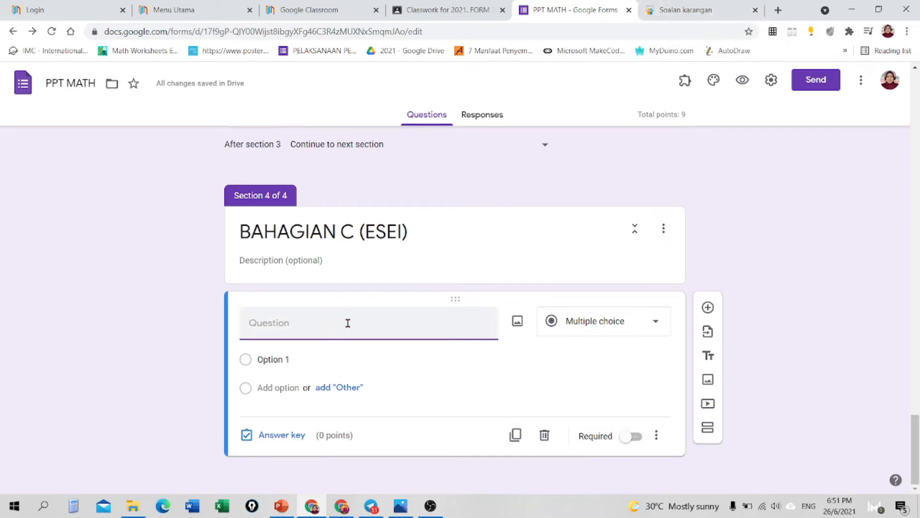
# - Capture the essay instructions and three topics from the Soalan karangan page and save the screenshot as ESEI in the PPT folder
pyautogui.click(687, 12)
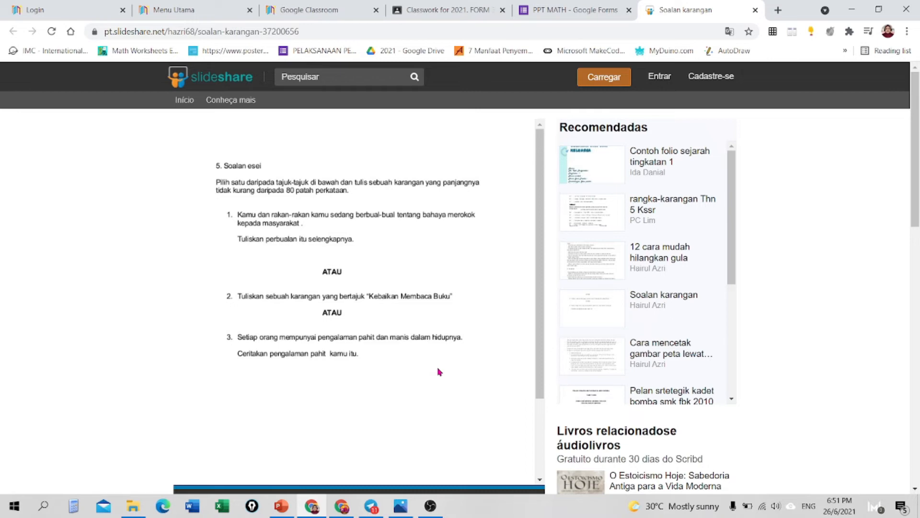
pyautogui.press('Print')
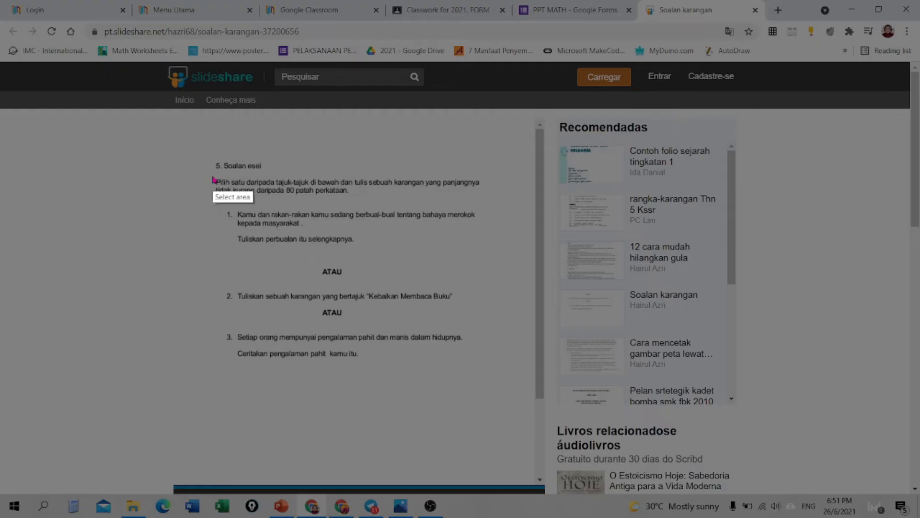
pyautogui.moveTo(210, 174); pyautogui.dragTo(486, 364)
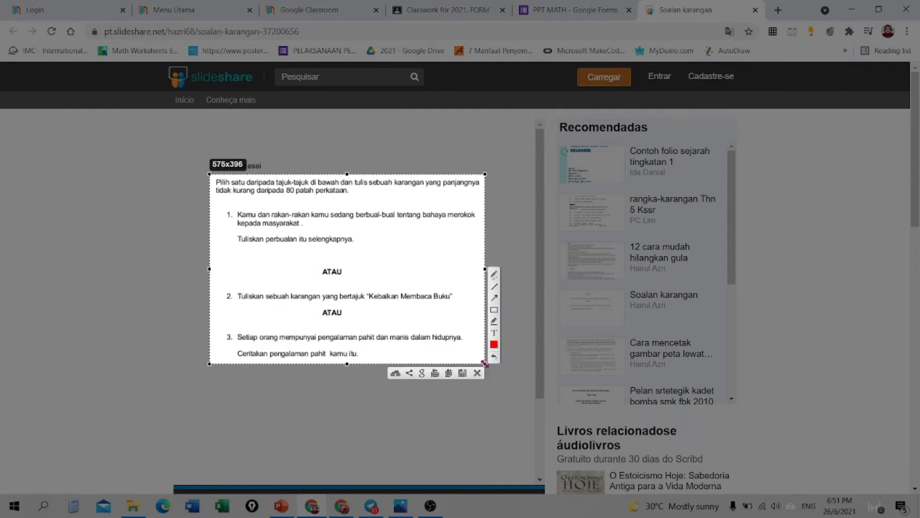
pyautogui.click(462, 373)
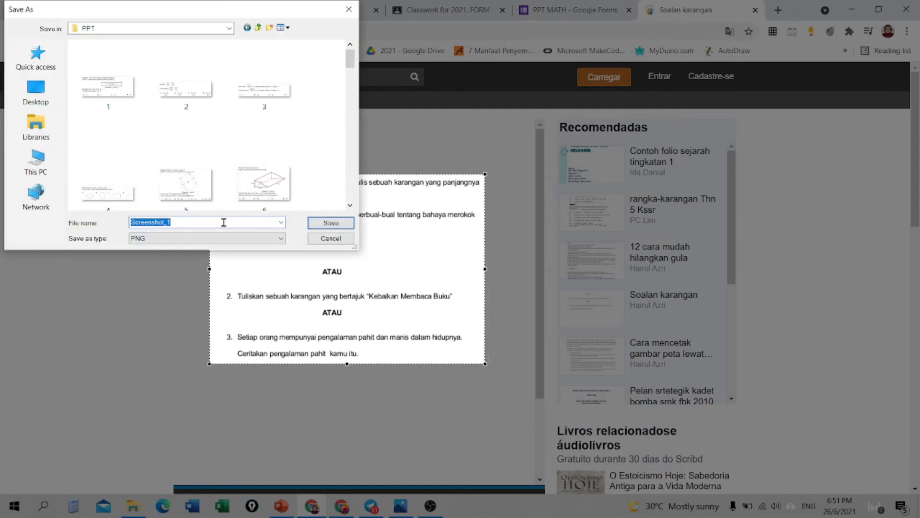
pyautogui.write('ESE')
pyautogui.click(330, 223)
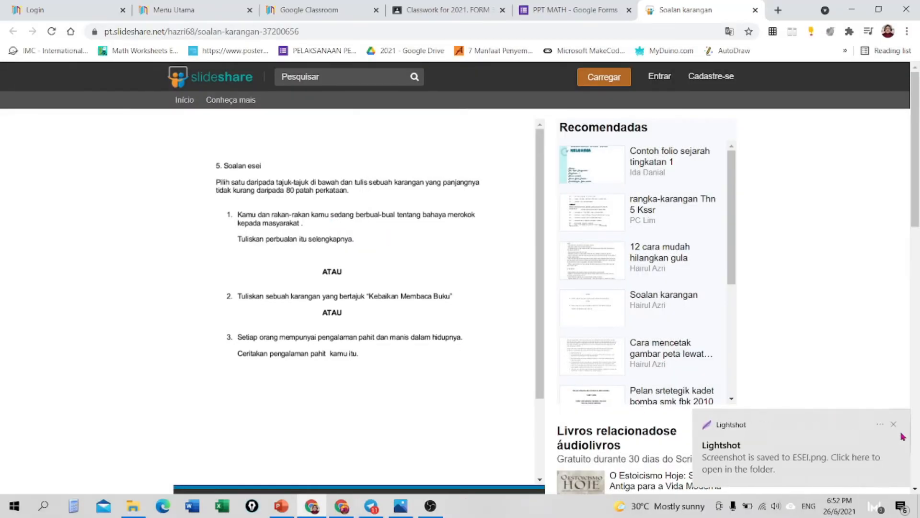
pyautogui.click(894, 425)
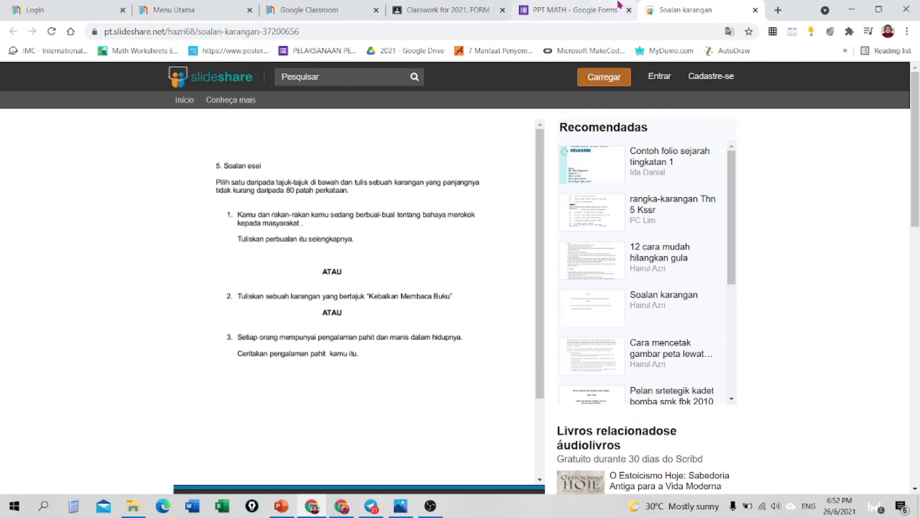
# - Return to the PPT MATH form and upload the ESEI image from the PPT folder into the blank BAHAGIAN C question
pyautogui.click(575, 9)
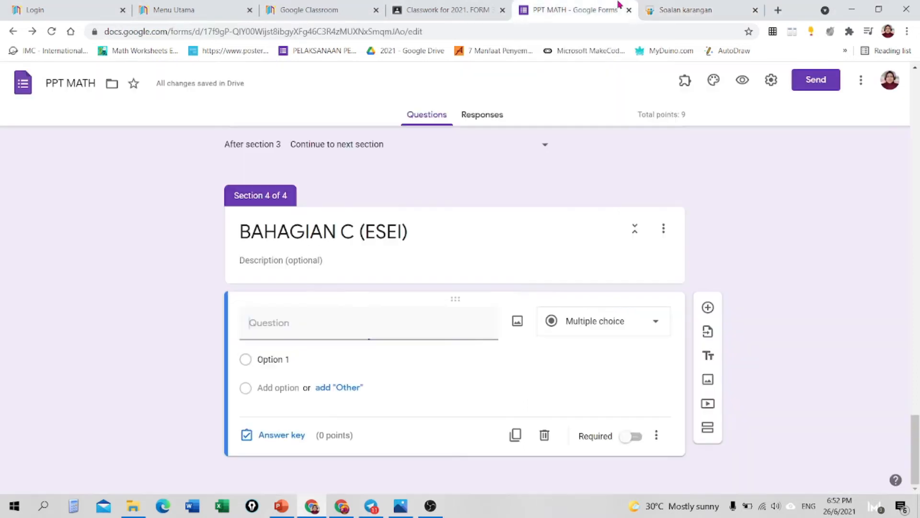
pyautogui.click(518, 322)
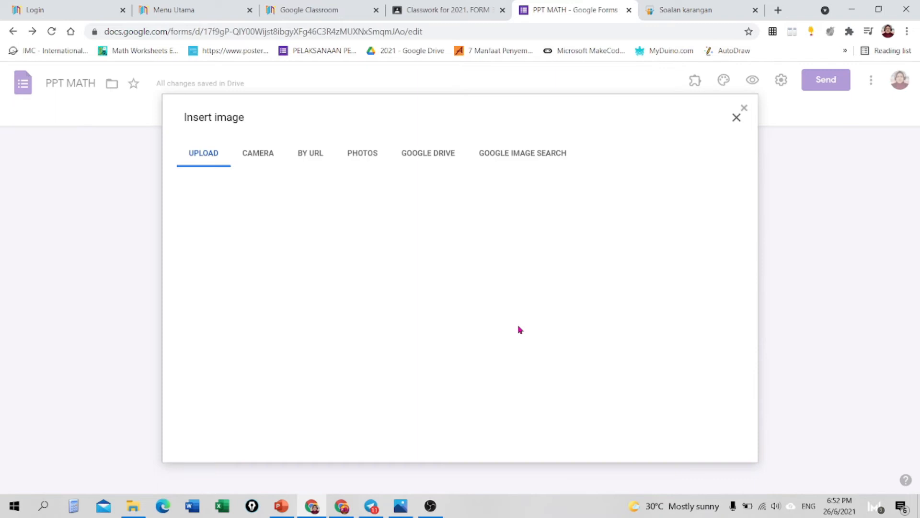
pyautogui.click(477, 361)
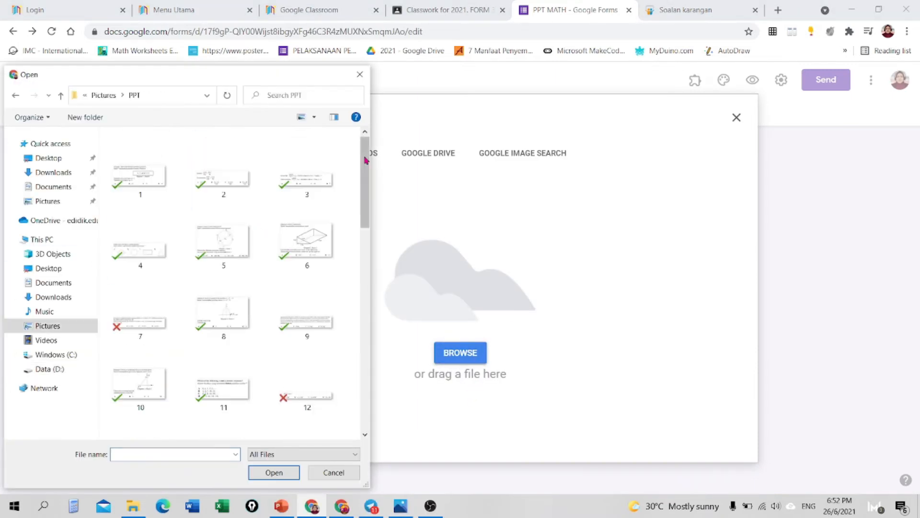
pyautogui.moveTo(366, 159); pyautogui.dragTo(372, 402)
pyautogui.doubleClick(220, 409)
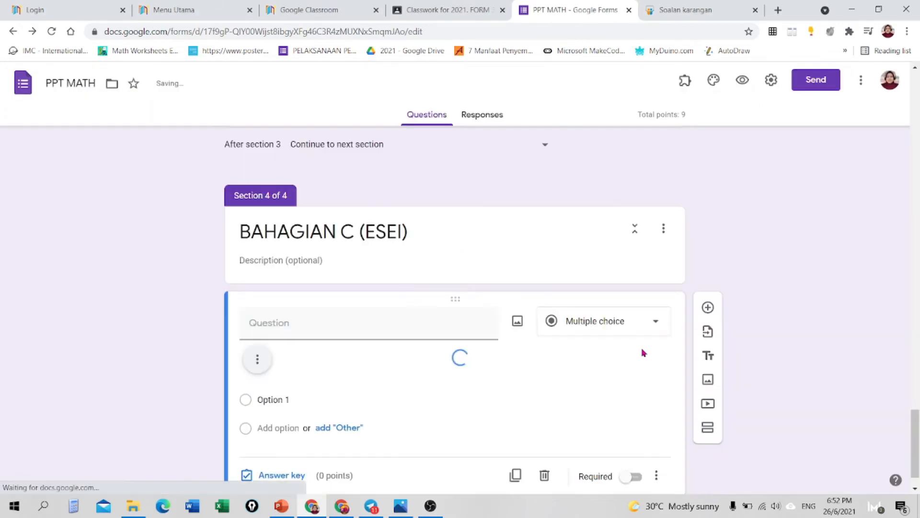
# - Enter "Sila upload jawapan anda di bahagian bawah" as the essay question's text
pyautogui.moveTo(918, 407); pyautogui.dragTo(917, 430)
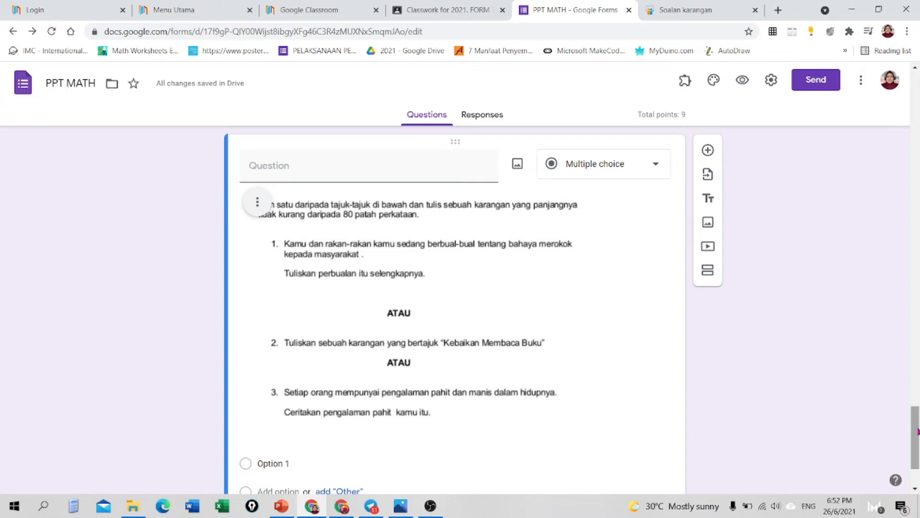
pyautogui.moveTo(918, 431); pyautogui.dragTo(918, 444)
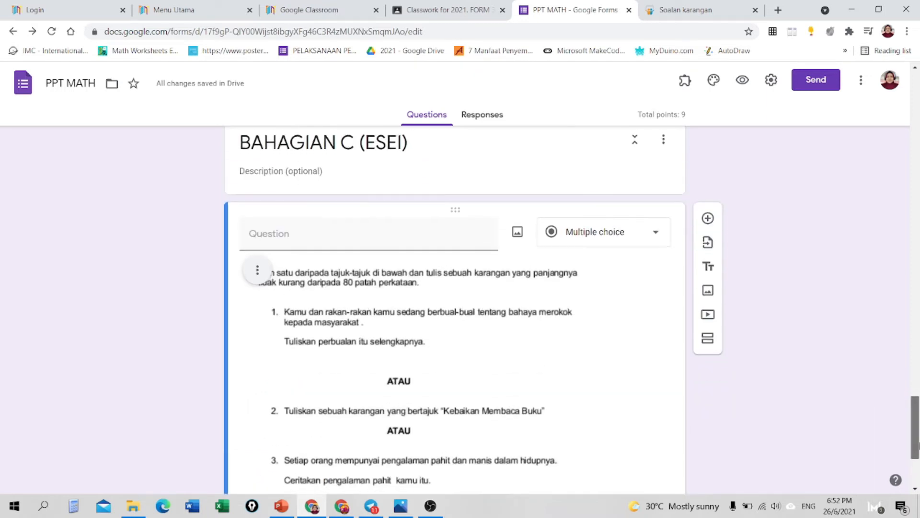
pyautogui.click(312, 233)
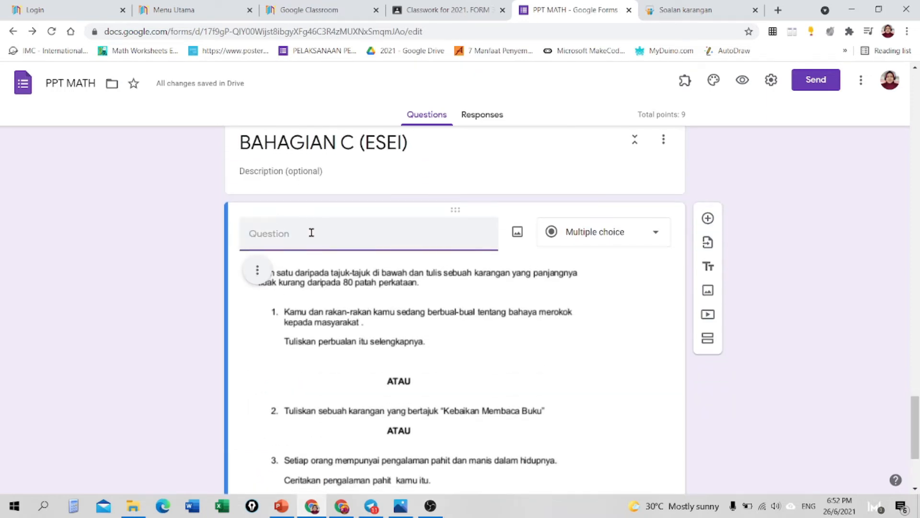
pyautogui.write('Sila upload ')
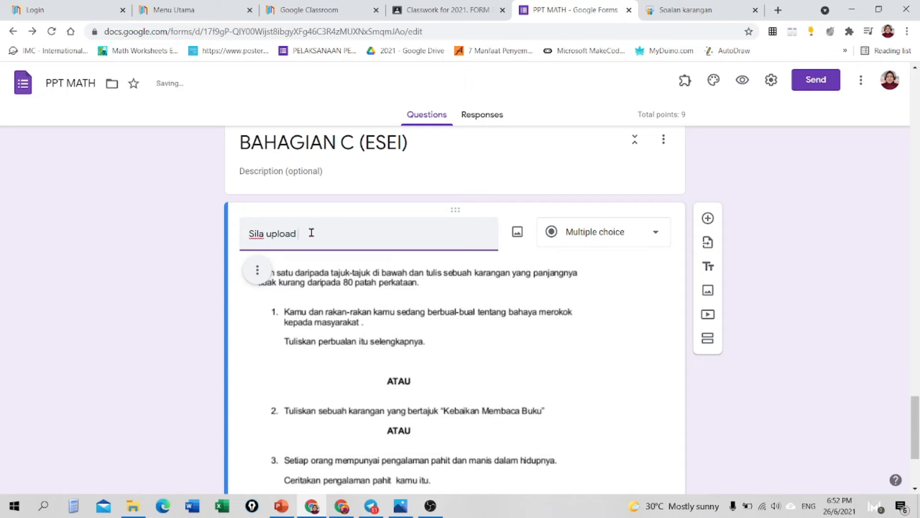
pyautogui.write('jawapan anda di bah')
pyautogui.write('agian bawah')
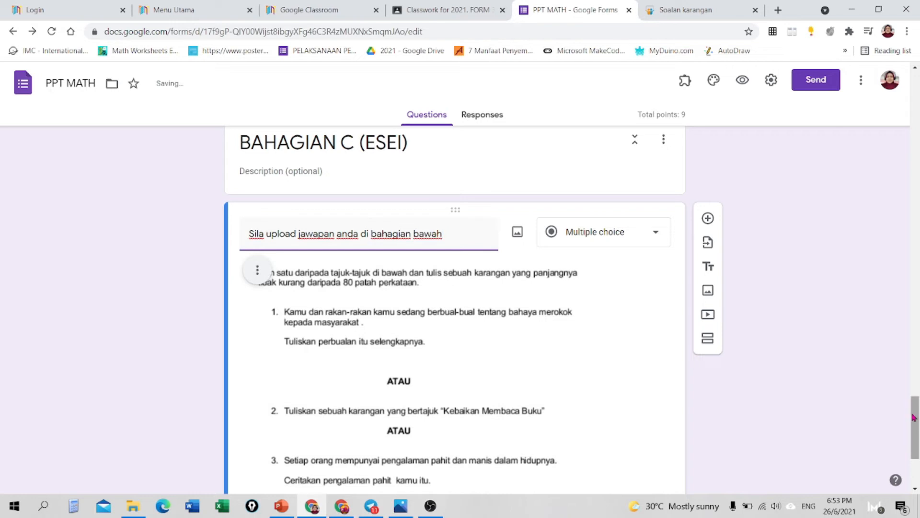
# - Change the essay question's type to File upload
pyautogui.moveTo(914, 417)
pyautogui.mouseDown()
pyautogui.moveTo(915, 448)
pyautogui.moveTo(915, 422)
pyautogui.mouseUp()
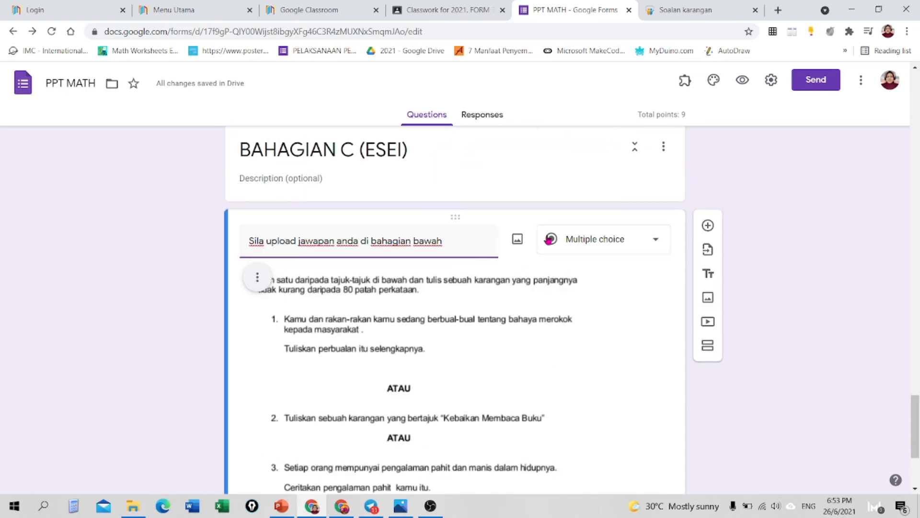
pyautogui.click(644, 245)
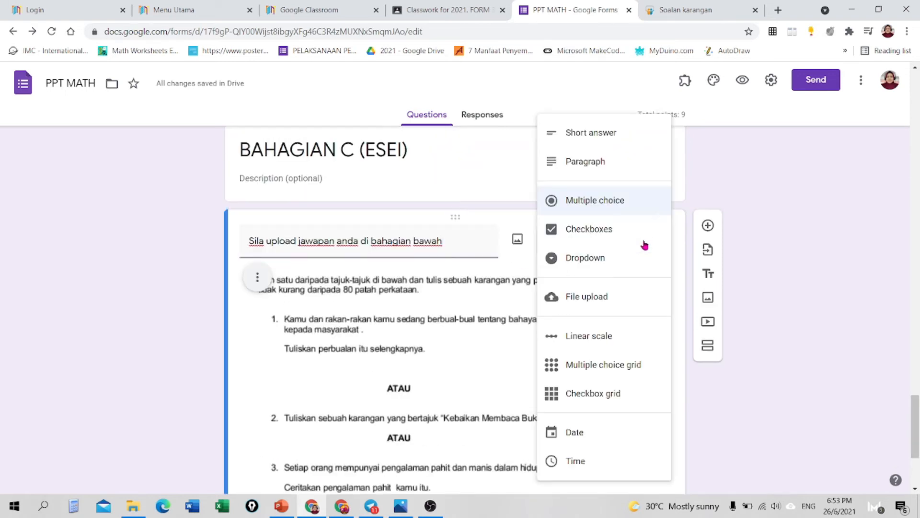
pyautogui.click(613, 293)
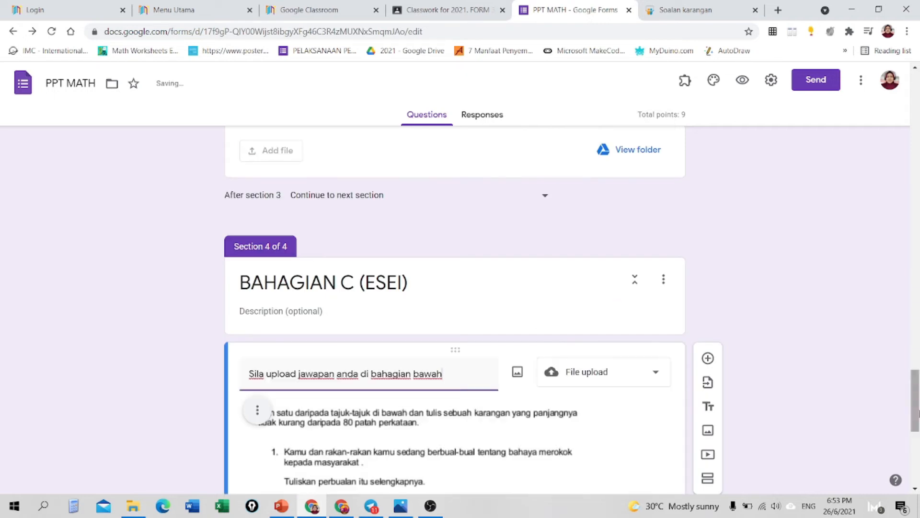
# - Restrict the essay question's upload to PDF files only and make the question required
pyautogui.scroll(-8, 918, 408)
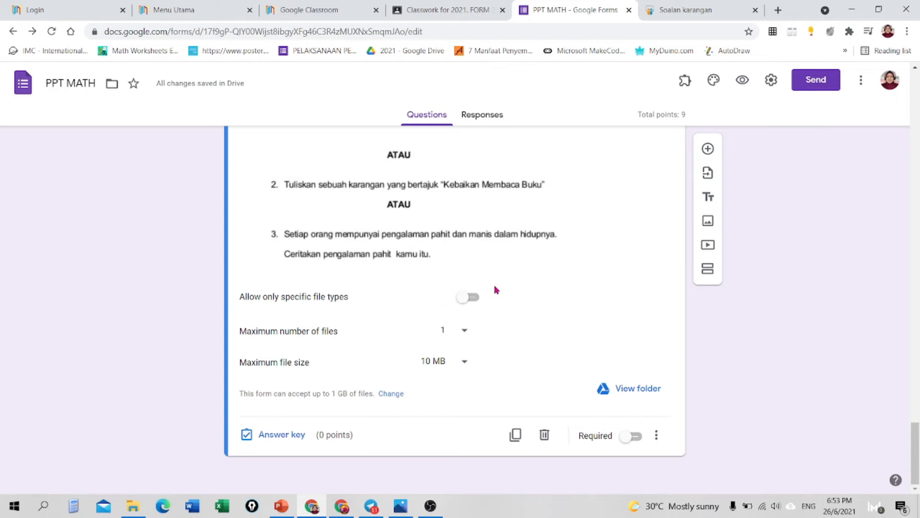
pyautogui.click(467, 299)
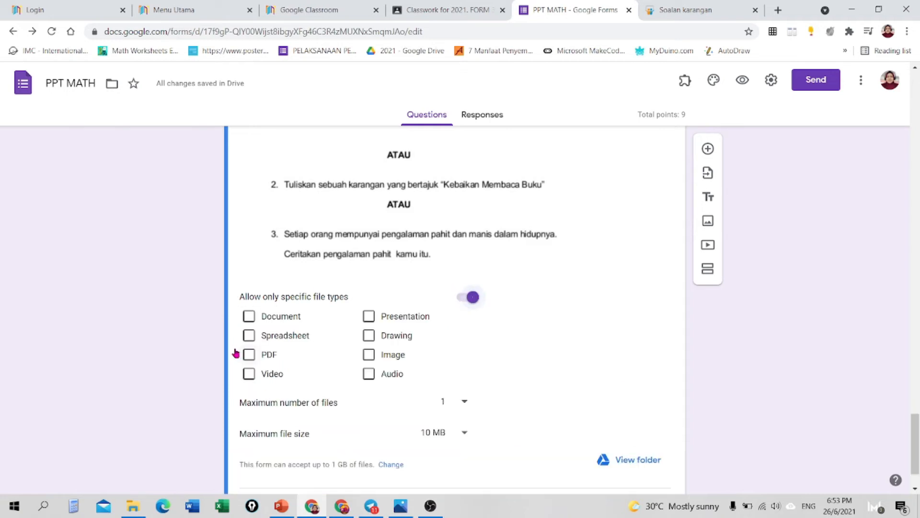
pyautogui.click(248, 355)
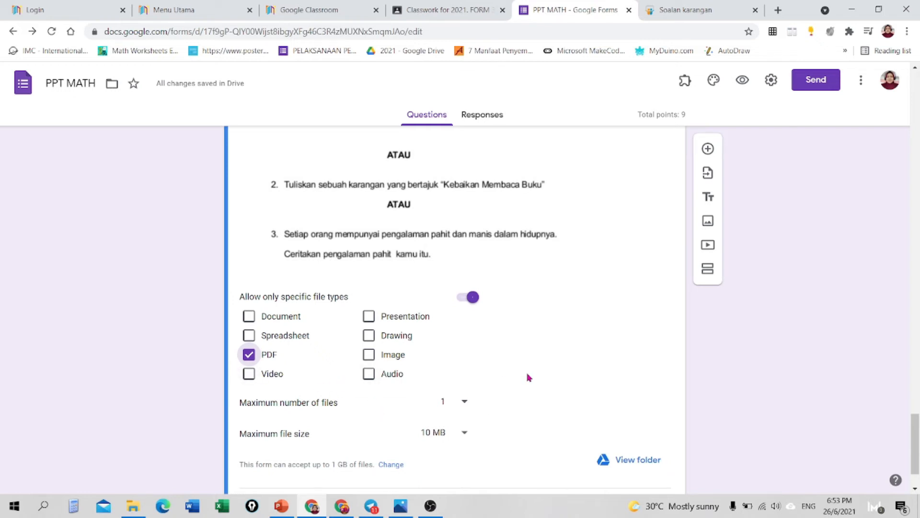
pyautogui.moveTo(915, 451); pyautogui.dragTo(915, 461)
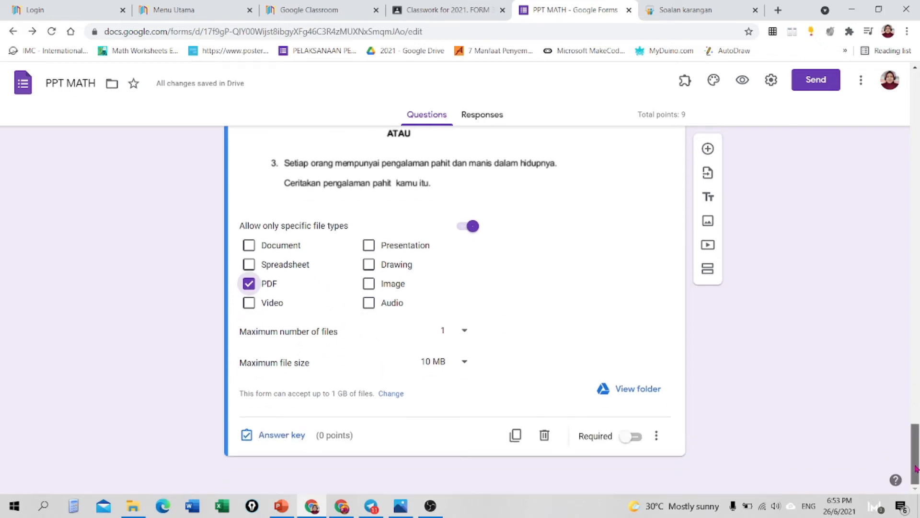
pyautogui.click(622, 437)
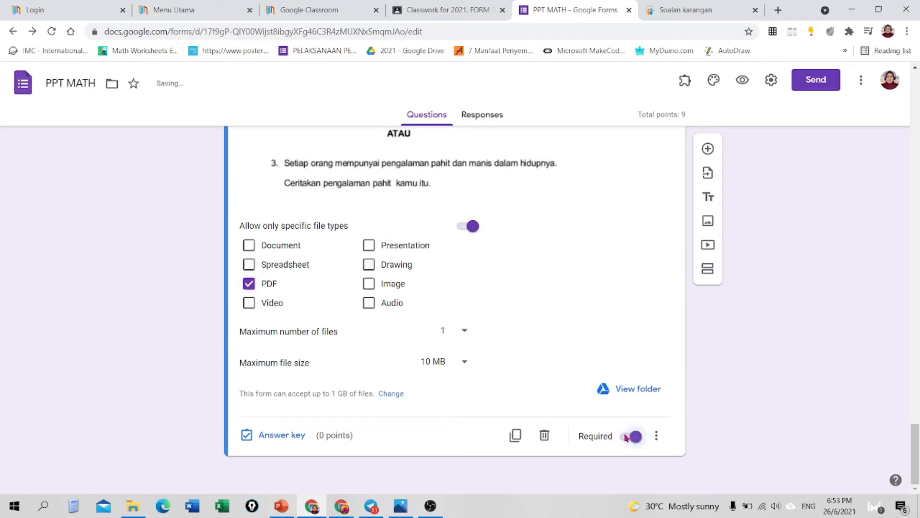
# - Set the score of the essay question to 20 points in its answer key
pyautogui.click(297, 437)
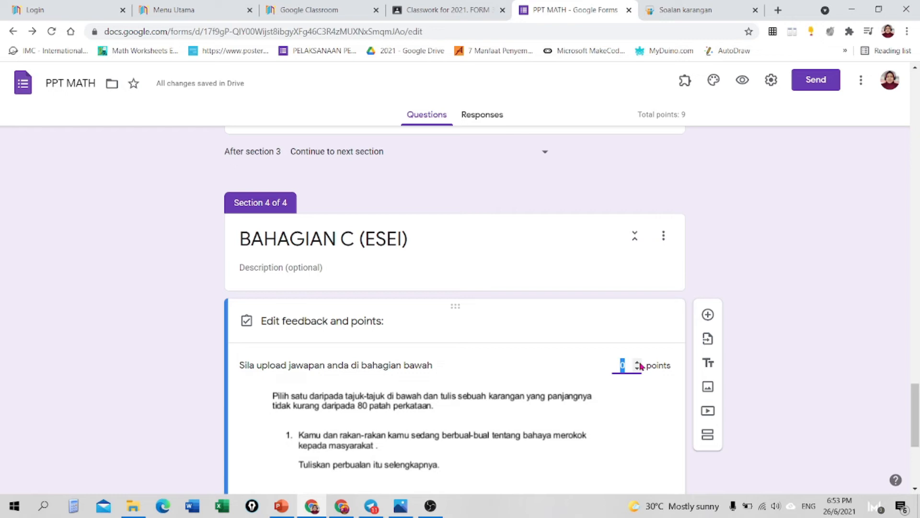
pyautogui.write('2')
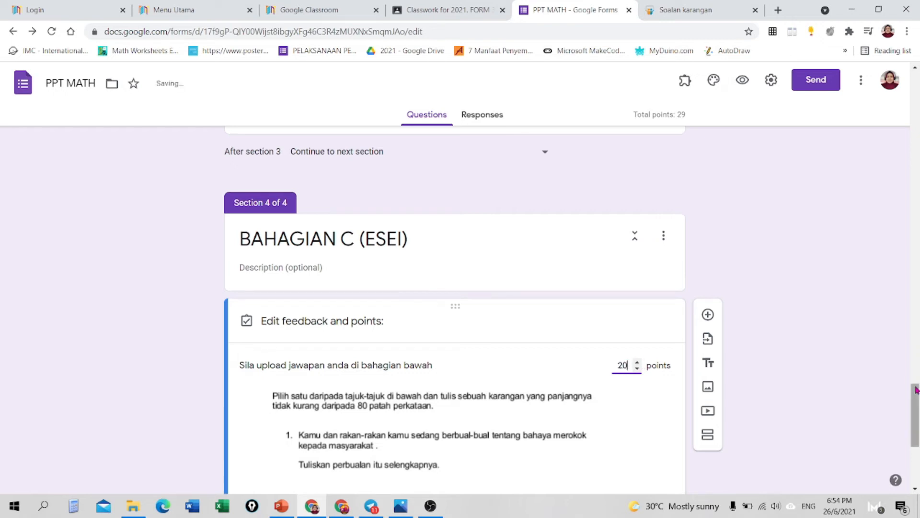
pyautogui.moveTo(915, 402); pyautogui.dragTo(917, 436)
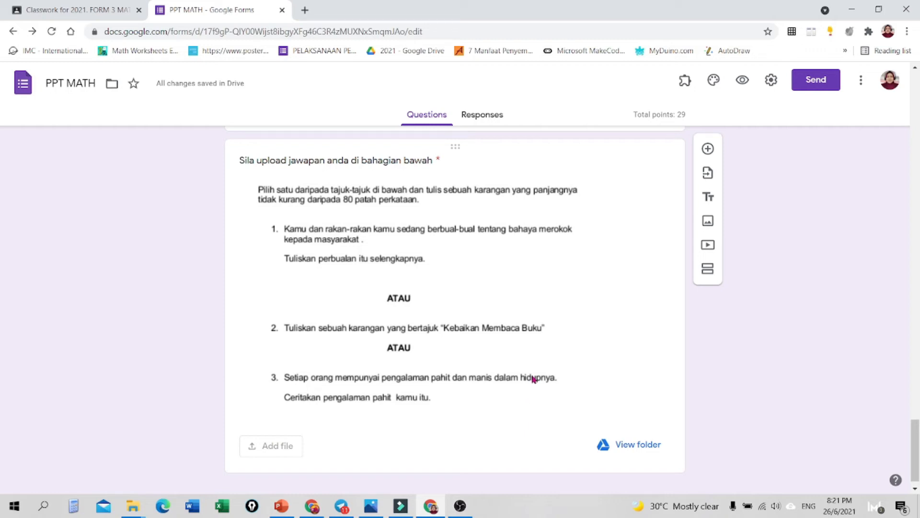
pyautogui.click(589, 377)
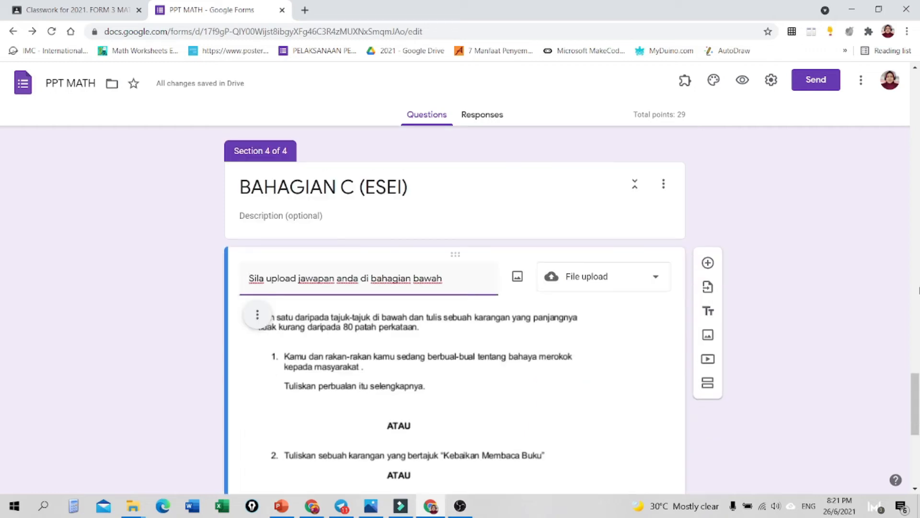
pyautogui.moveTo(912, 405); pyautogui.dragTo(842, 452)
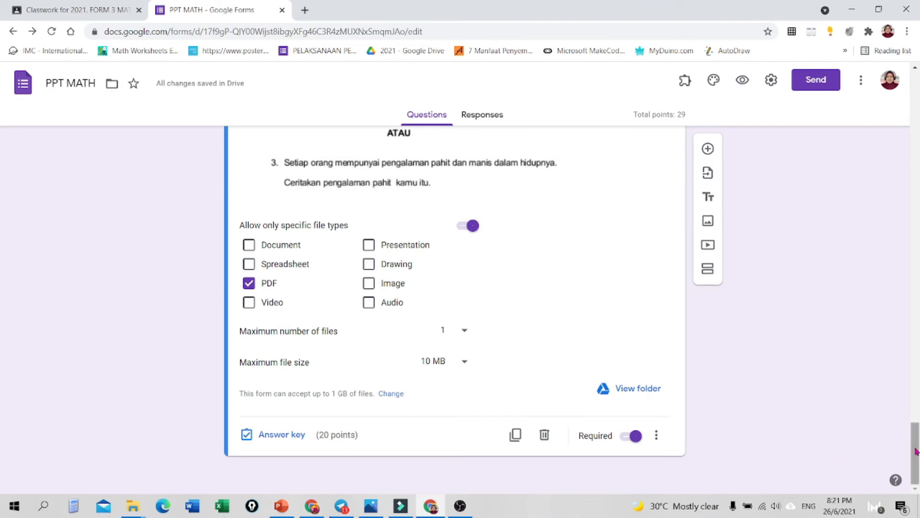
pyautogui.moveTo(916, 451); pyautogui.dragTo(916, 404)
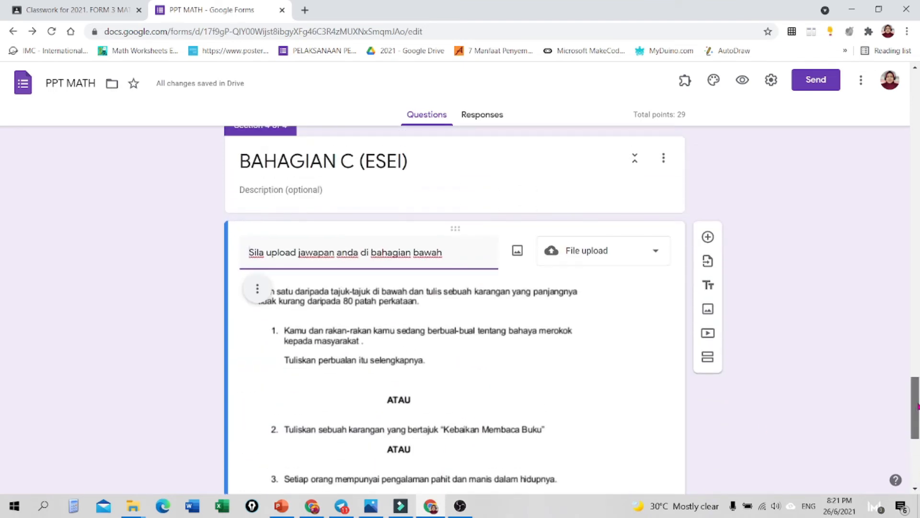
# - Change the essay question's type to Paragraph and open its answer key
pyautogui.click(655, 257)
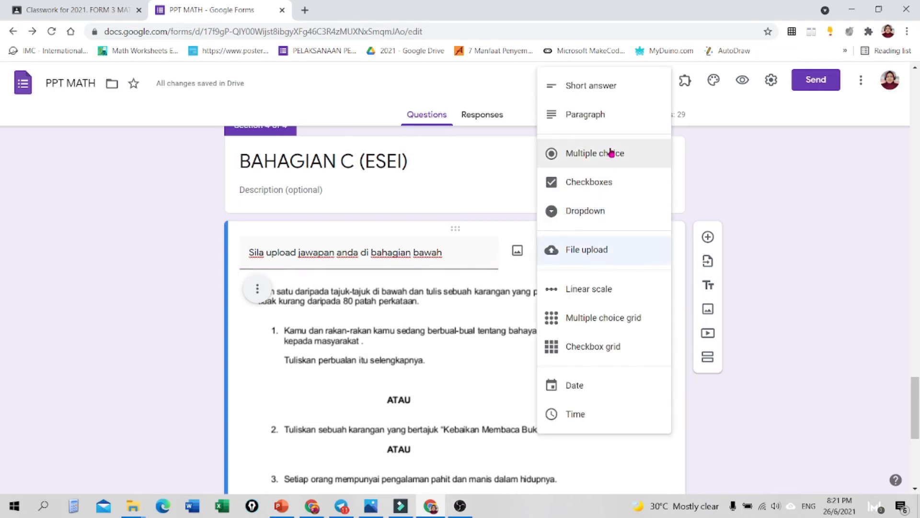
pyautogui.click(614, 115)
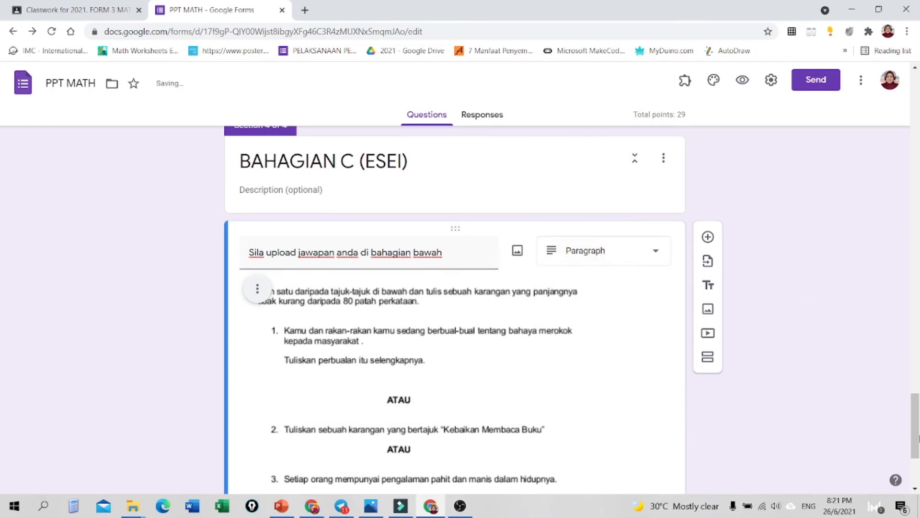
pyautogui.moveTo(915, 422); pyautogui.dragTo(917, 455)
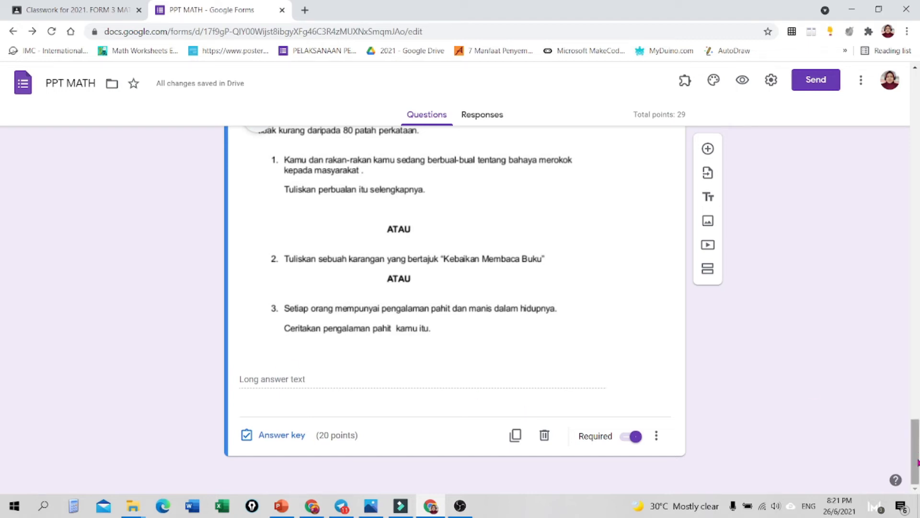
pyautogui.click(294, 438)
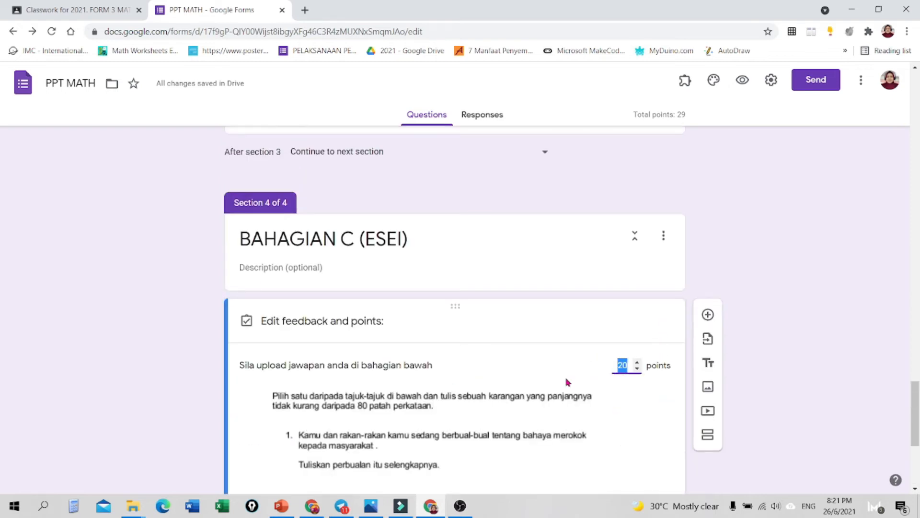
pyautogui.moveTo(917, 421); pyautogui.dragTo(919, 475)
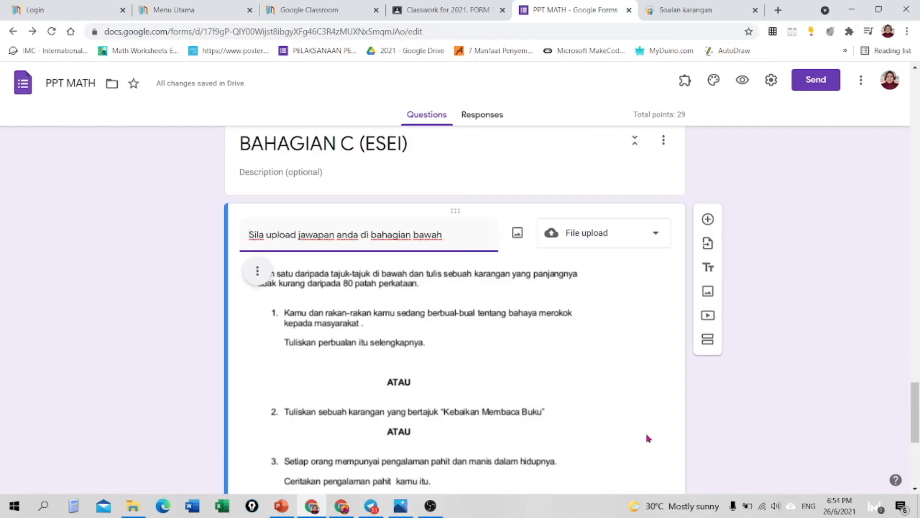
pyautogui.moveTo(917, 403); pyautogui.dragTo(917, 446)
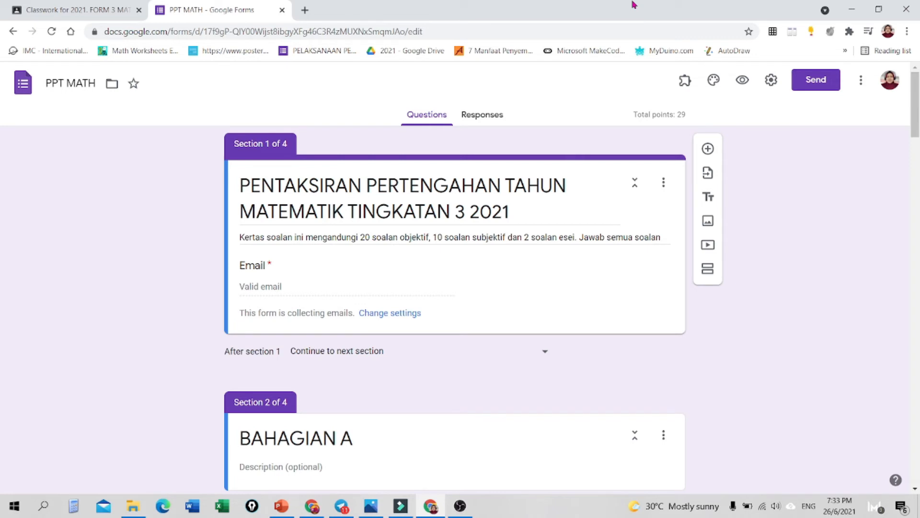
# - Preview the form, turn off email collection in the form's settings, and close the outdated preview
pyautogui.click(741, 82)
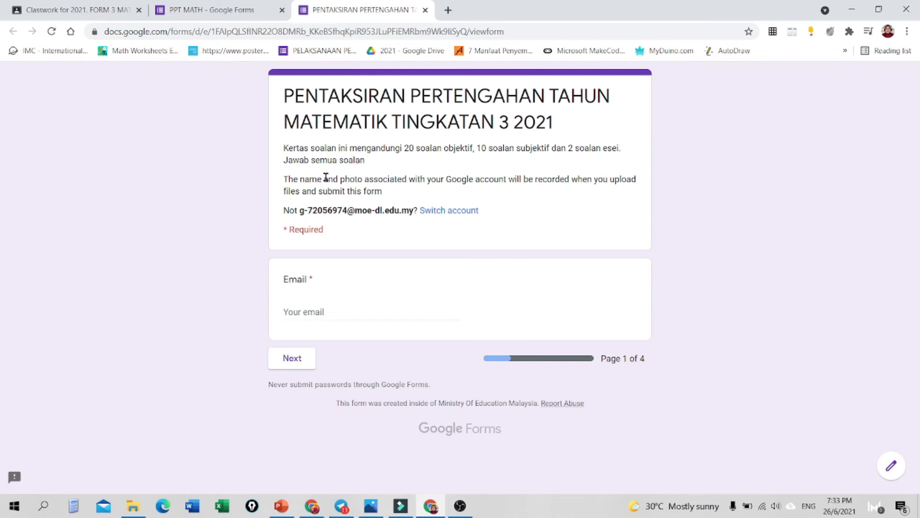
pyautogui.click(210, 5)
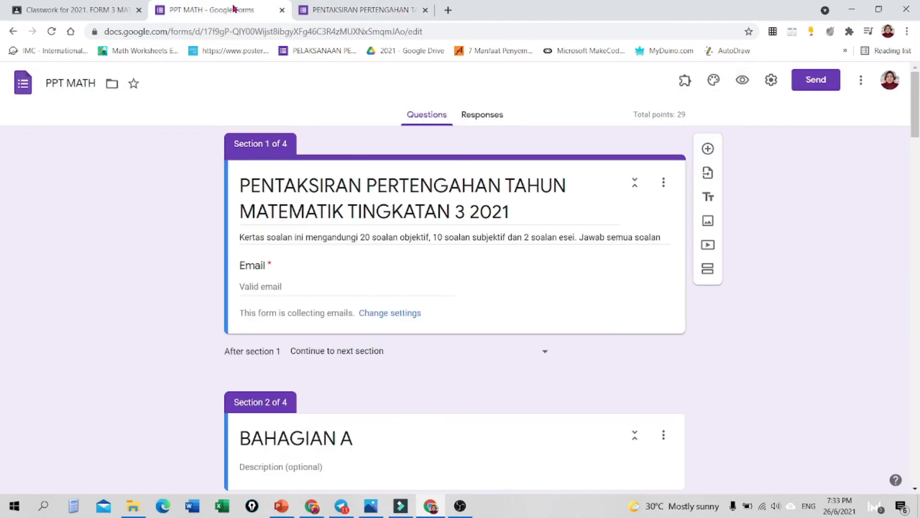
pyautogui.click(771, 82)
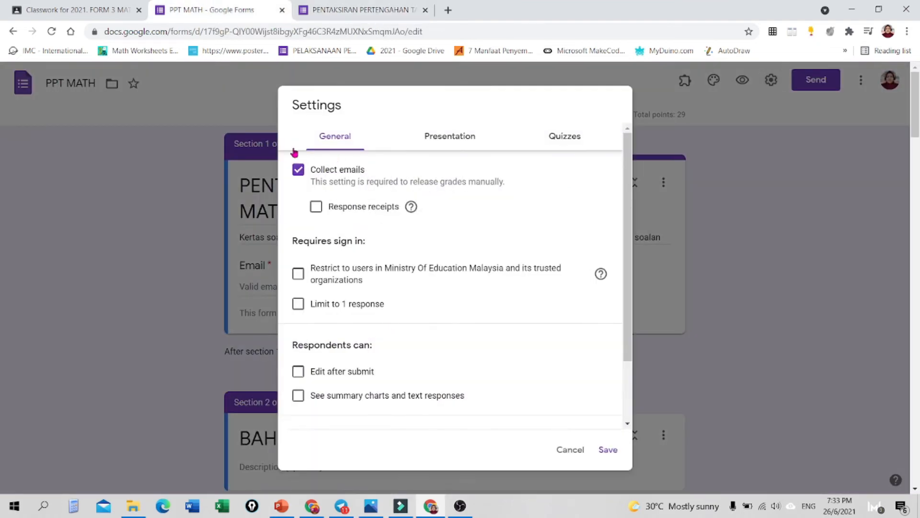
pyautogui.click(299, 174)
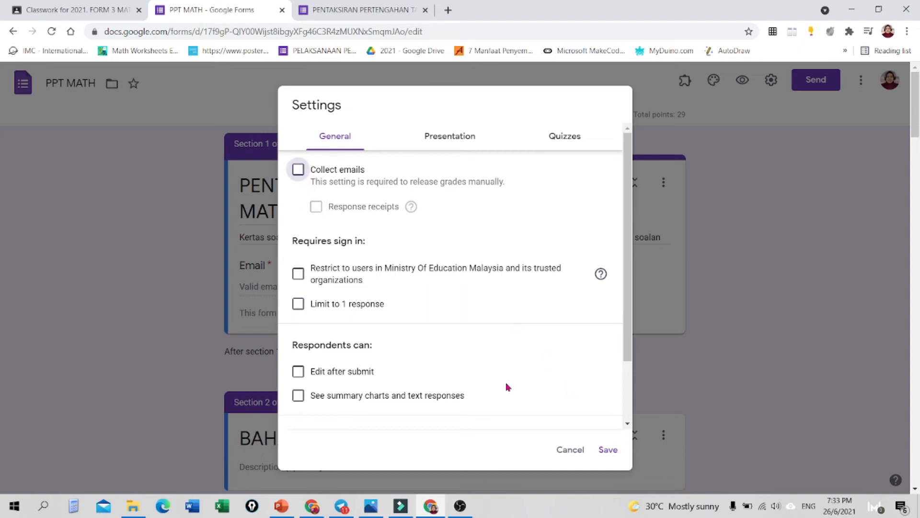
pyautogui.click(607, 449)
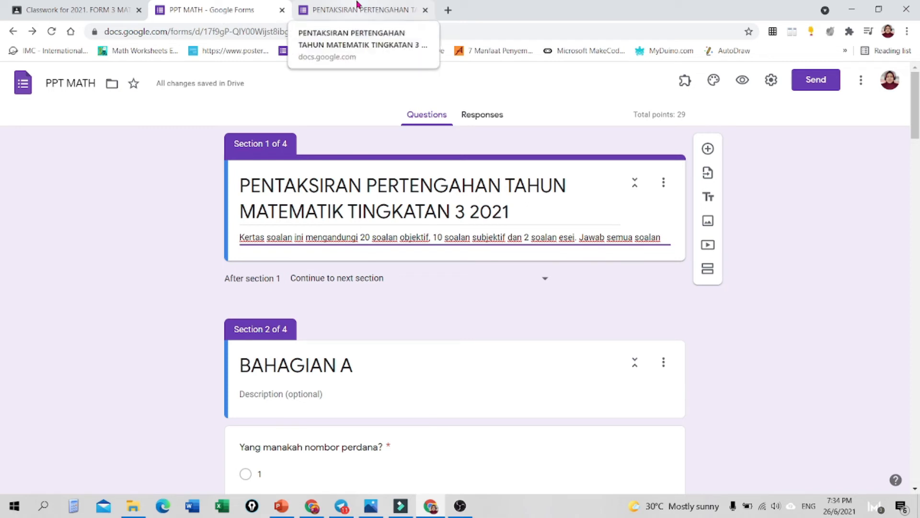
pyautogui.click(426, 9)
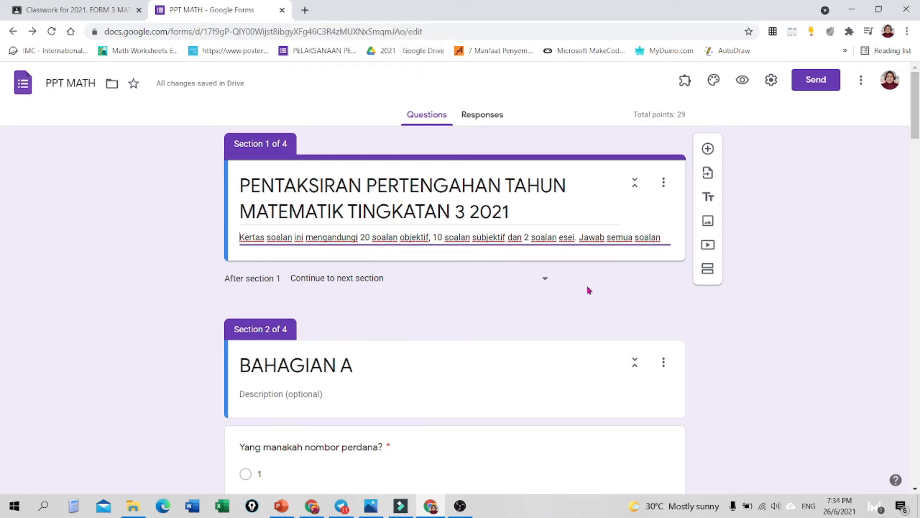
# - Open a fresh form preview, go to BAHAGIAN A, and answer the prime number question with 1 and SOALAN 2 with C
pyautogui.click(744, 80)
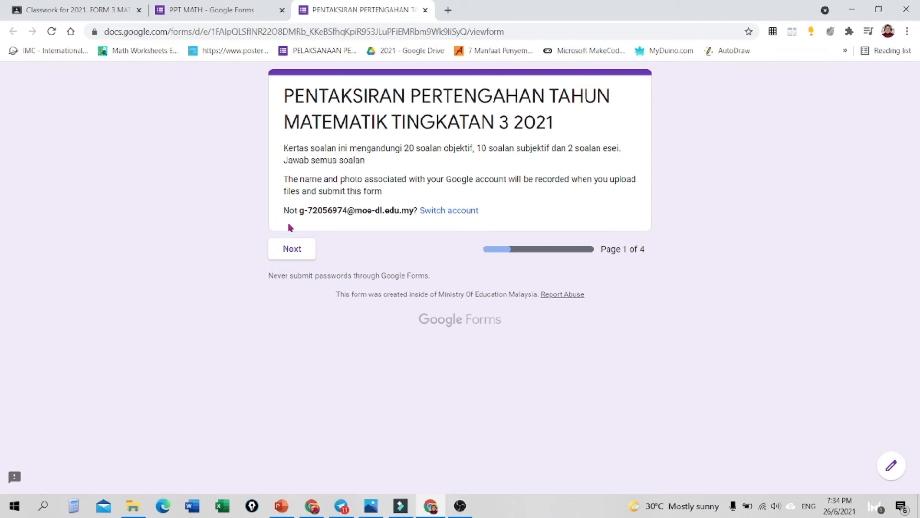
pyautogui.click(301, 249)
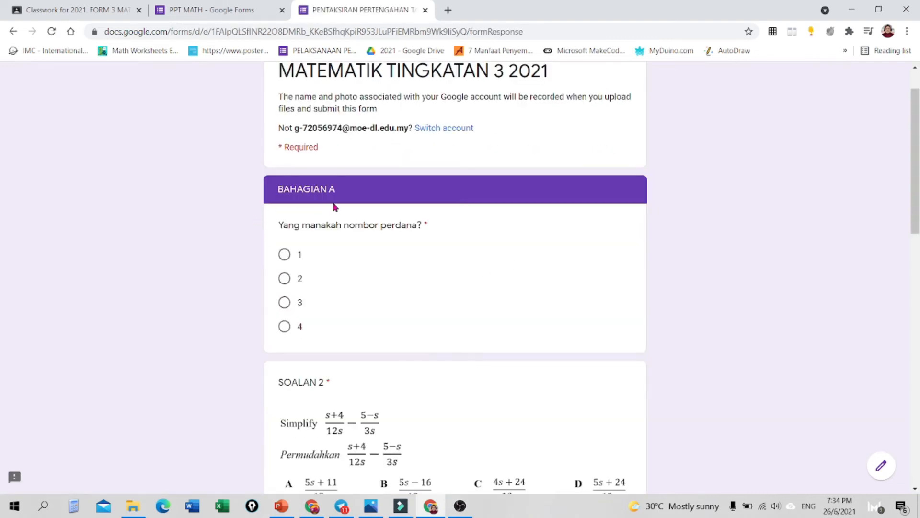
pyautogui.moveTo(917, 115); pyautogui.dragTo(917, 139)
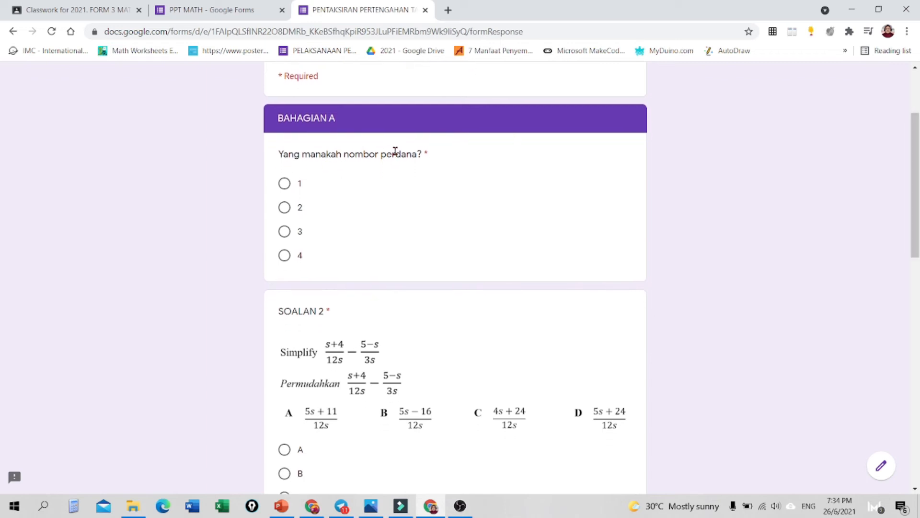
pyautogui.click(286, 185)
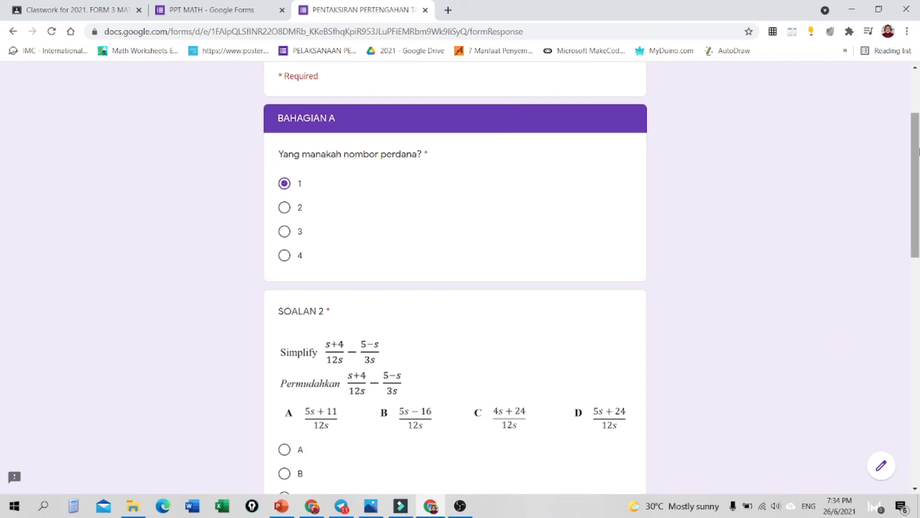
pyautogui.scroll(-3, 918, 151)
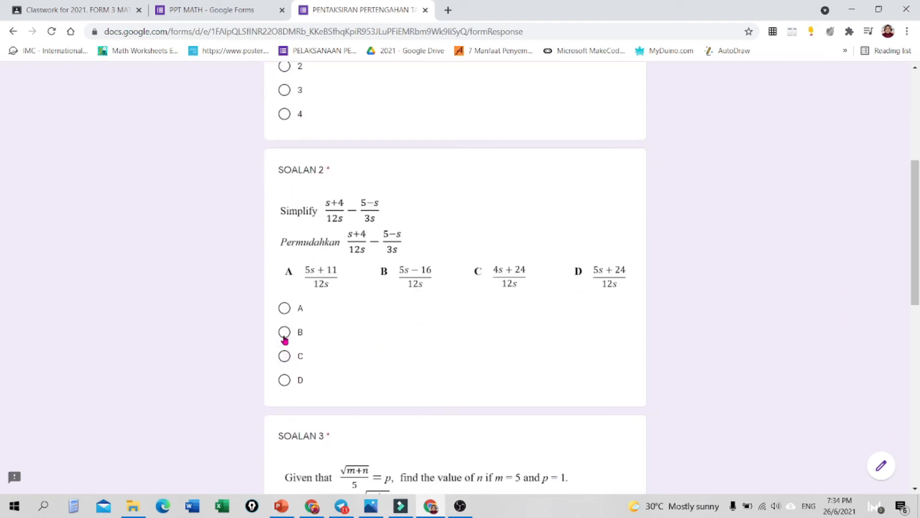
pyautogui.click(285, 356)
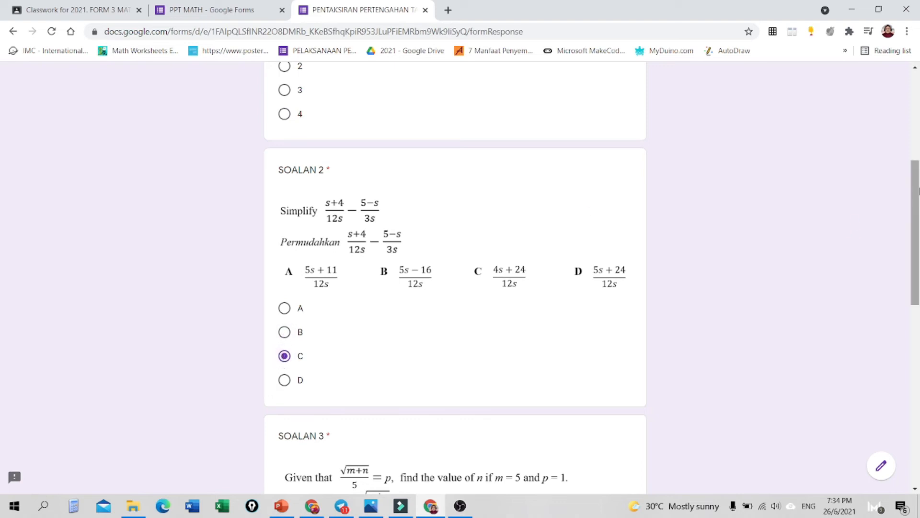
# - Answer SOALAN 3 with D and SOALAN 4 with B, and continue to BAHAGIAN B
pyautogui.scroll(-4, 915, 259)
pyautogui.scroll(-1, 442, 215)
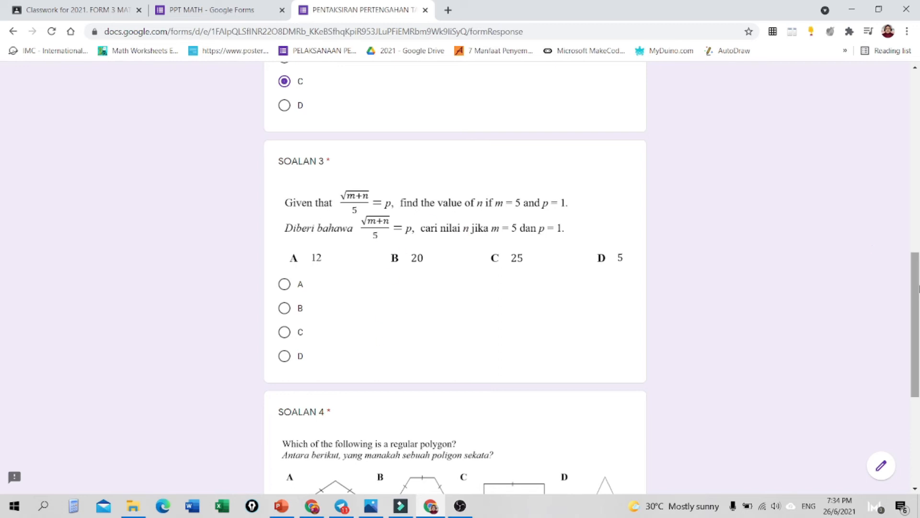
pyautogui.moveTo(918, 300); pyautogui.dragTo(918, 386)
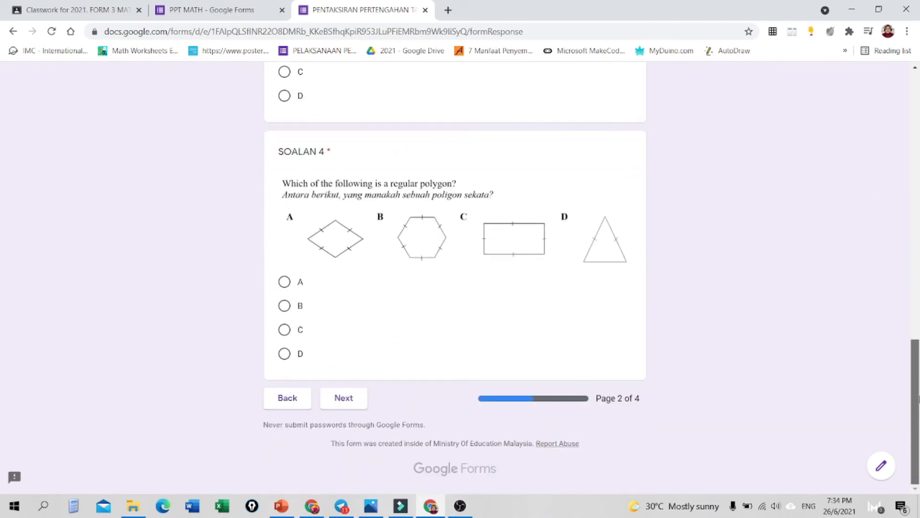
pyautogui.click(348, 399)
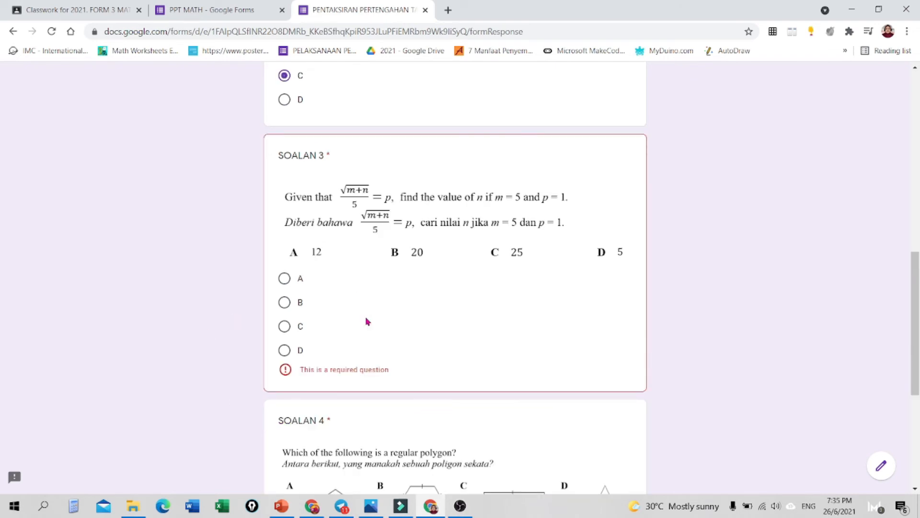
pyautogui.click(285, 354)
pyautogui.scroll(-5, 904, 357)
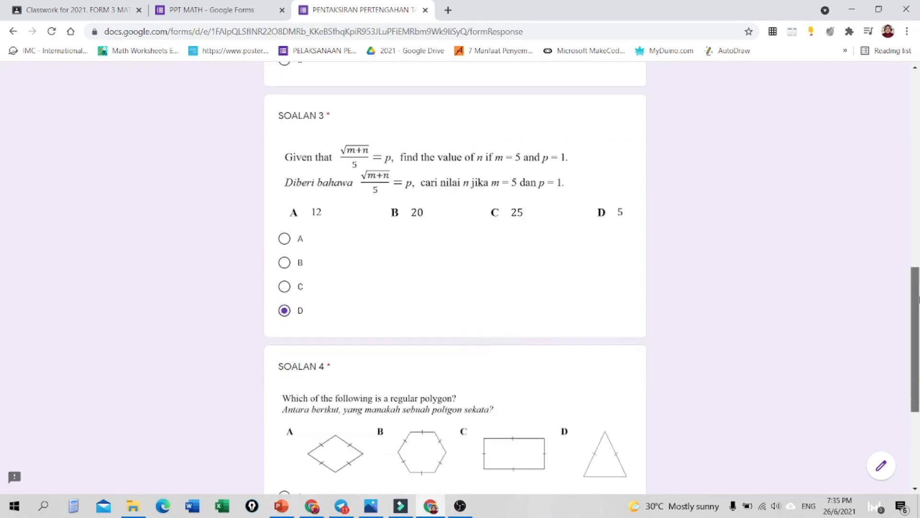
pyautogui.click(284, 326)
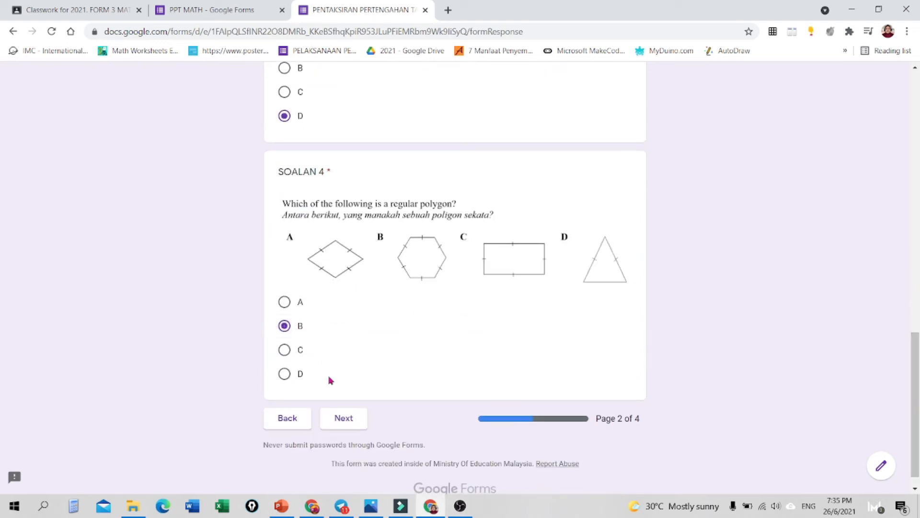
pyautogui.click(344, 418)
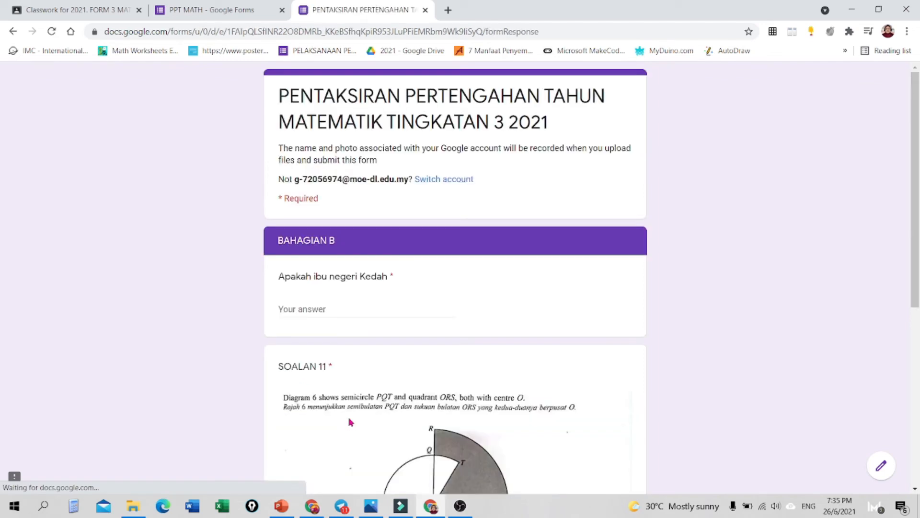
# - Enter an answer to the question "Apakah ibu negeri Kedah" in BAHAGIAN B
pyautogui.scroll(-1, 917, 286)
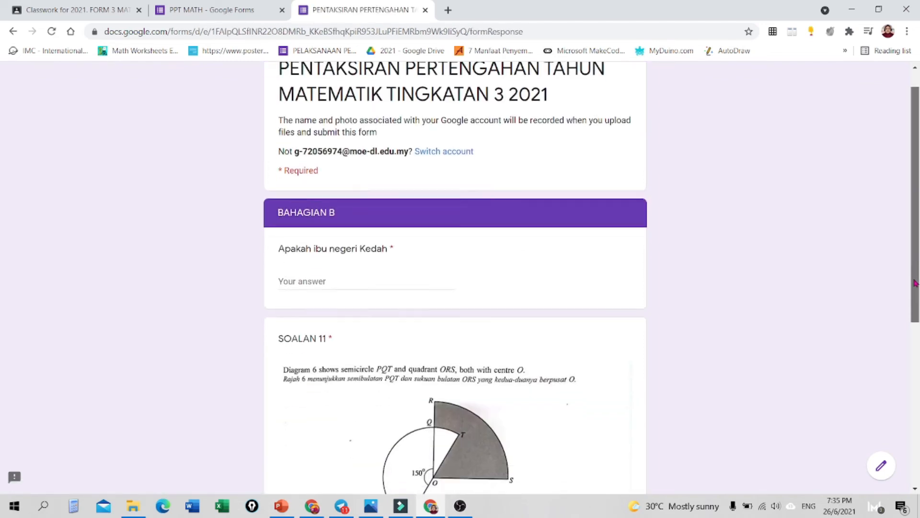
pyautogui.scroll(-1, 917, 290)
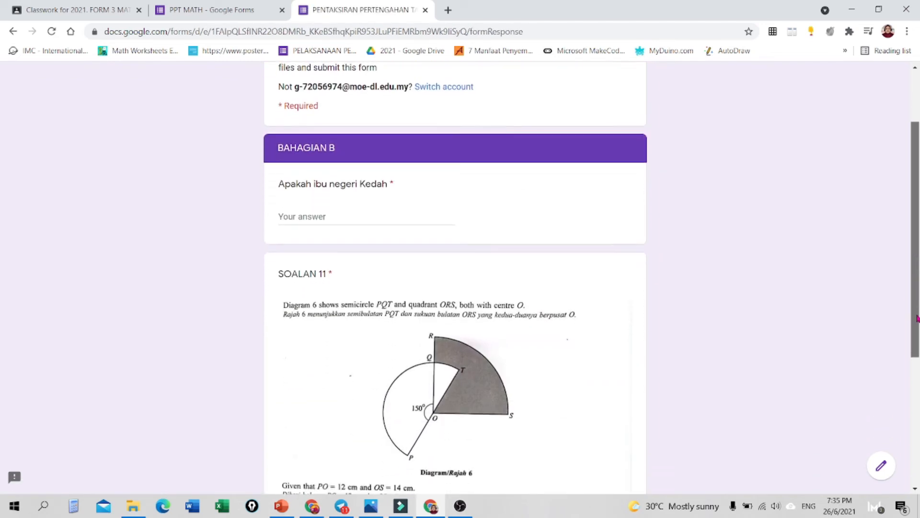
pyautogui.click(377, 215)
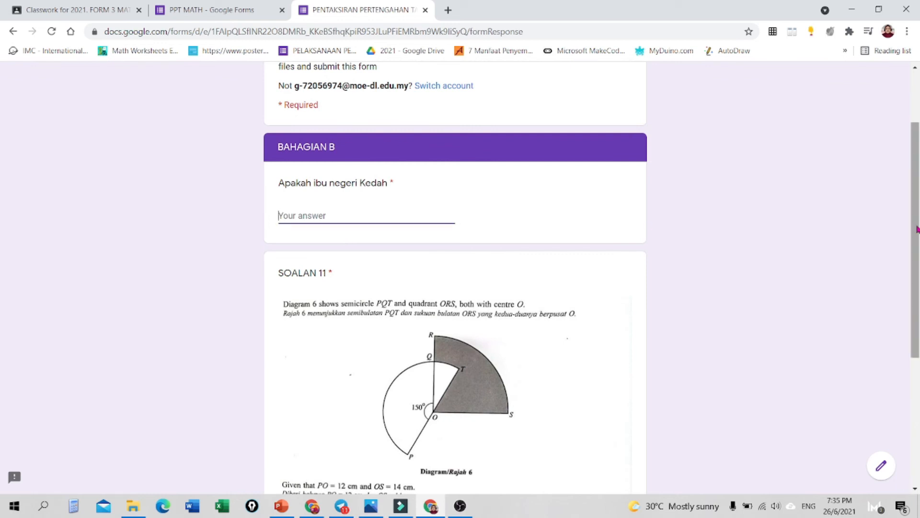
pyautogui.write('aL')
pyautogui.press('BackSpace')
pyautogui.write('A')
# - Upload "T1B8 - Google Forms.pdf" from the PDF folder in BANK SOALAN as SOALAN 11's answer and continue to BAHAGIAN C (ESEI)
pyautogui.moveTo(916, 211); pyautogui.dragTo(918, 298)
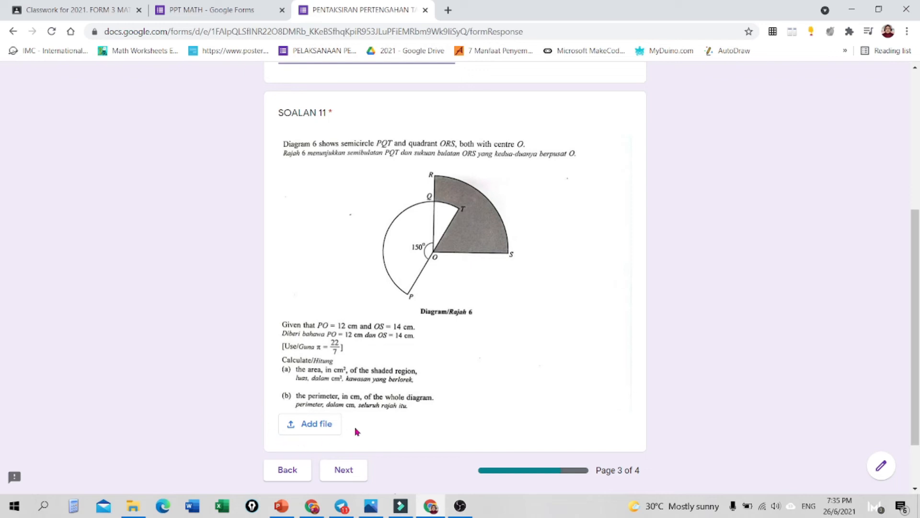
pyautogui.click(307, 425)
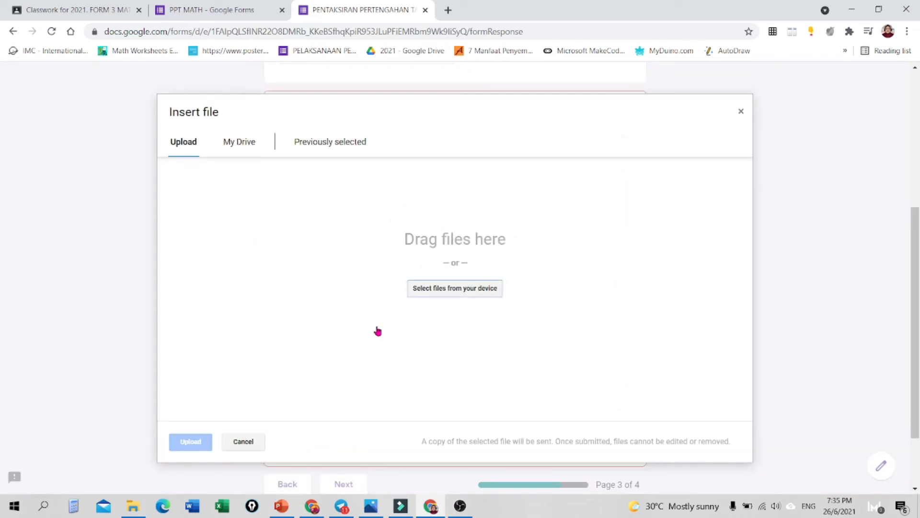
pyautogui.click(432, 290)
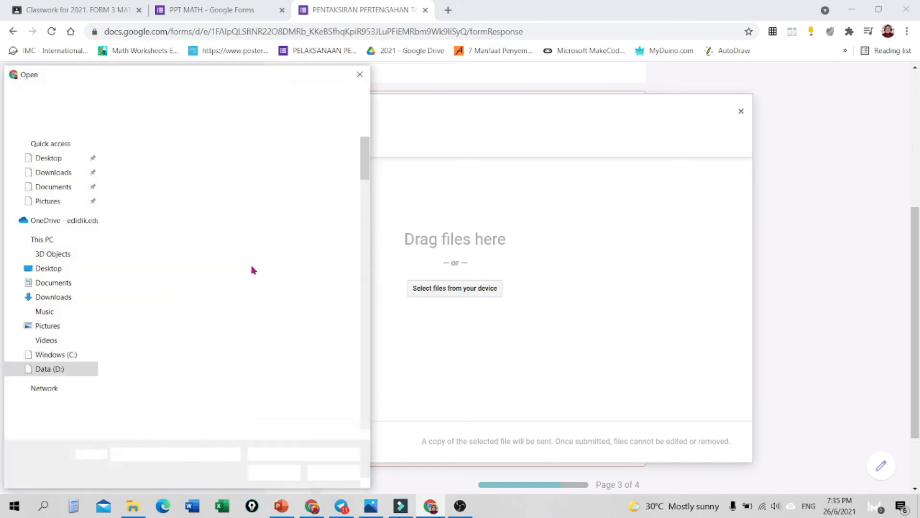
pyautogui.doubleClick(221, 281)
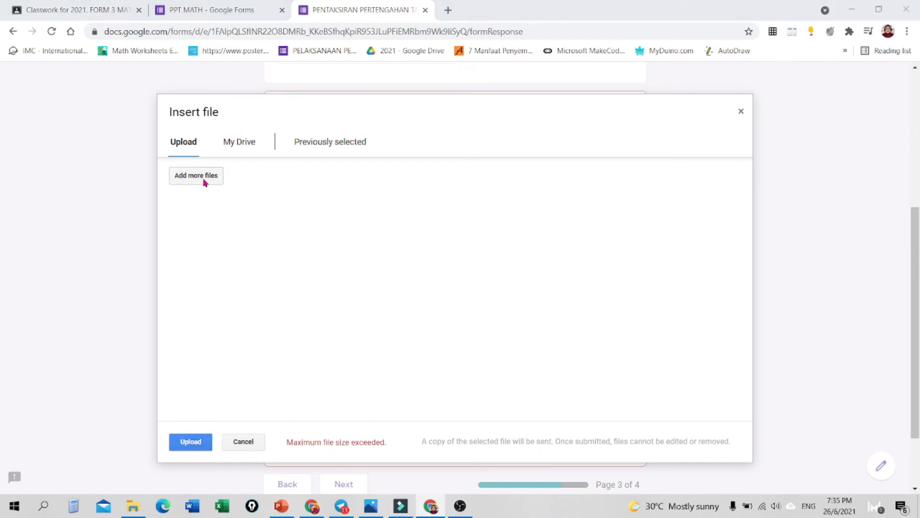
pyautogui.doubleClick(137, 195)
pyautogui.doubleClick(160, 153)
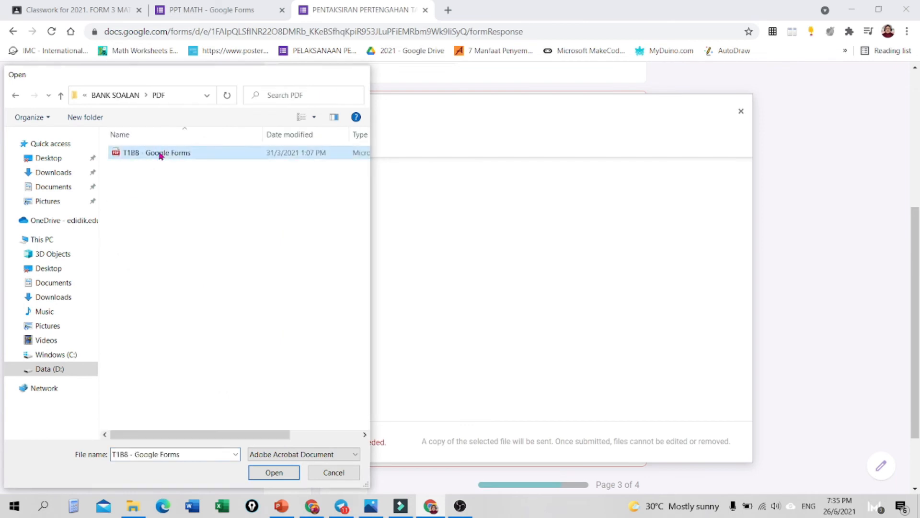
pyautogui.click(189, 447)
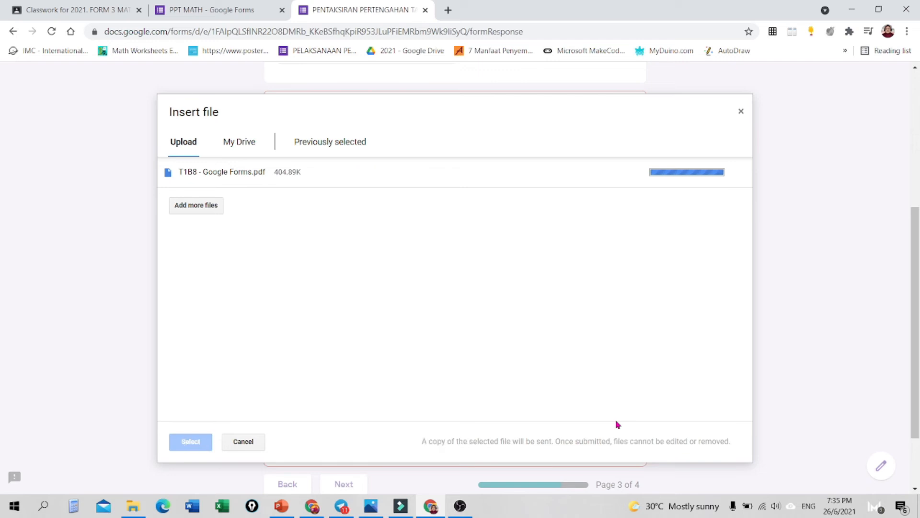
pyautogui.click(343, 474)
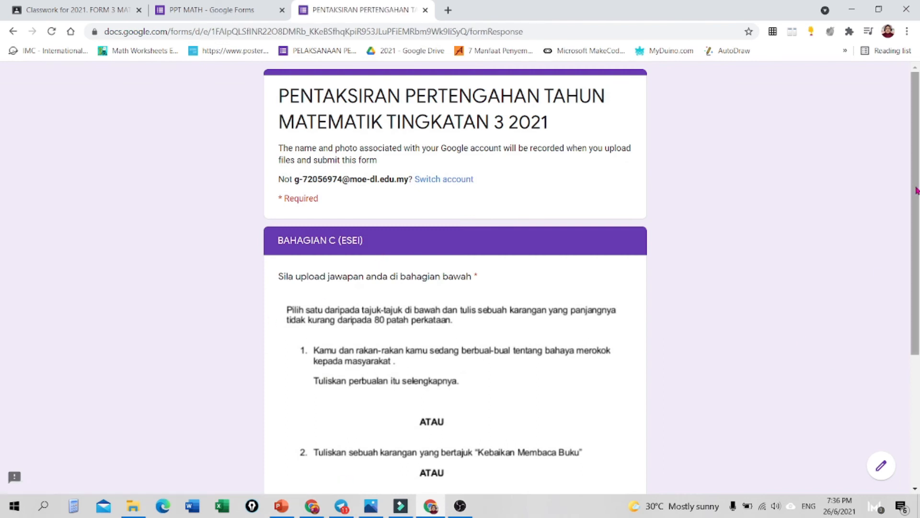
pyautogui.scroll(-2, 916, 190)
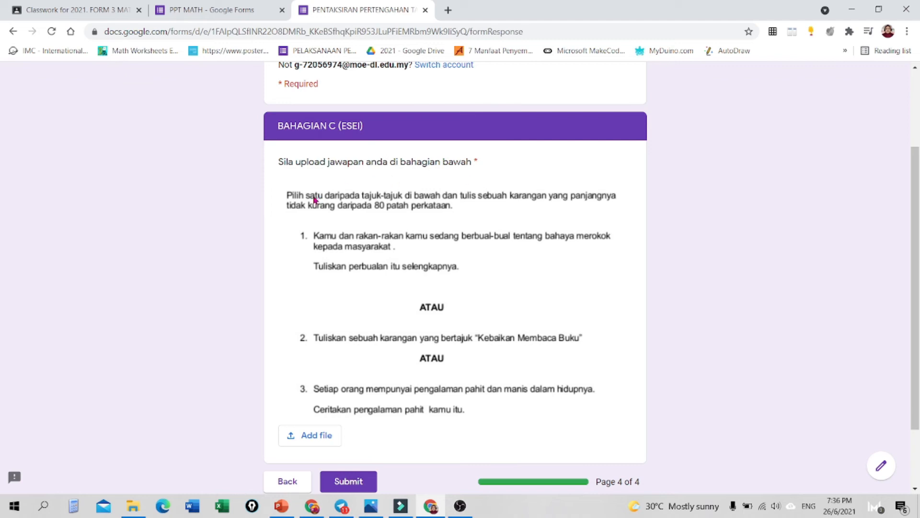
pyautogui.click(300, 439)
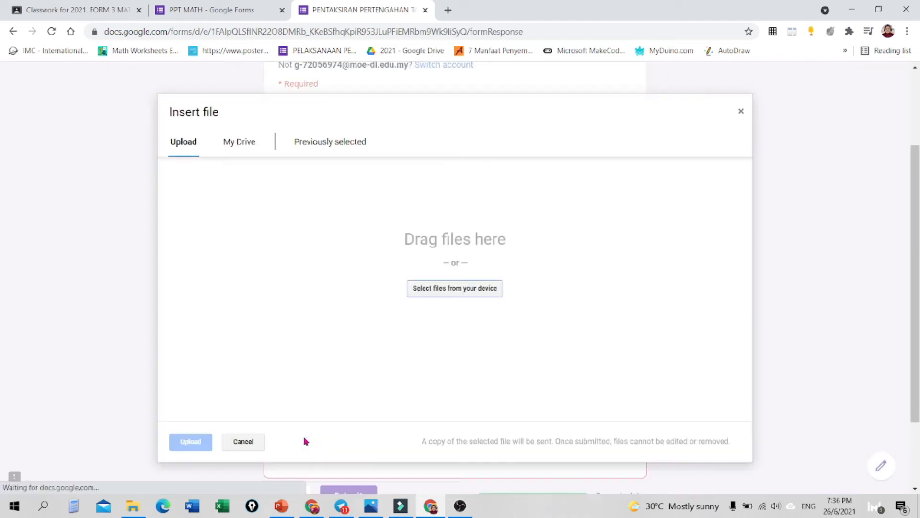
pyautogui.click(467, 291)
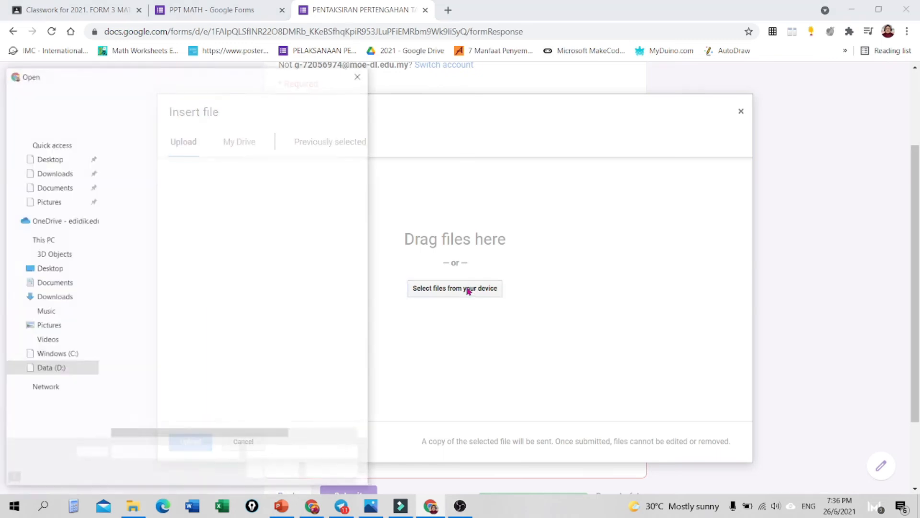
pyautogui.click(360, 75)
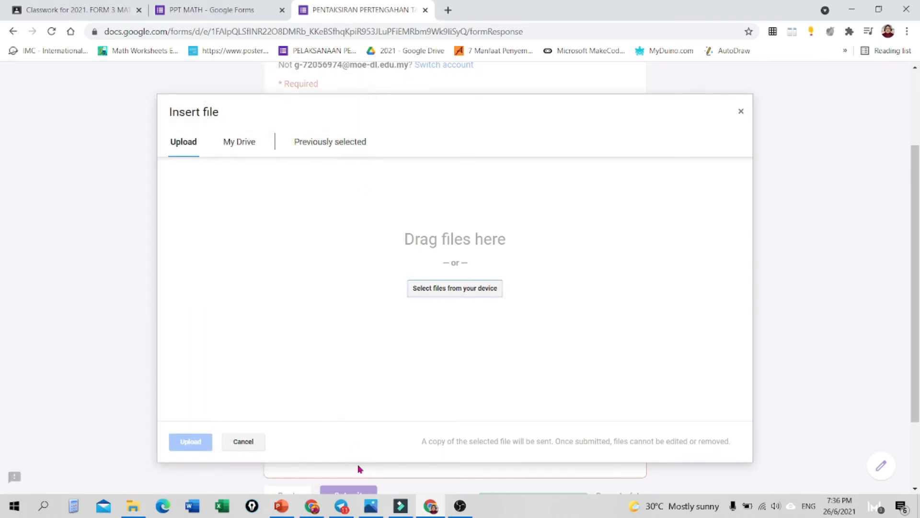
pyautogui.click(244, 448)
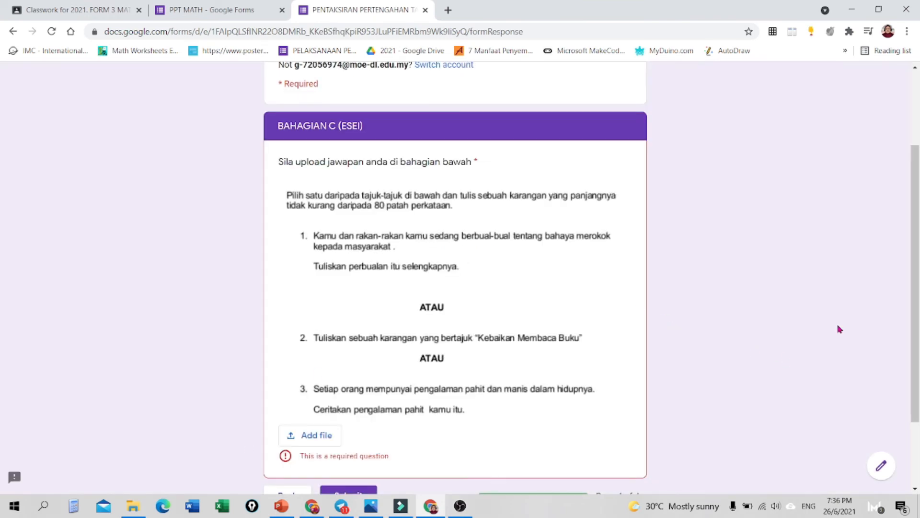
# - Begin the written answer to the BAHAGIAN C essay question with "Ini adalah"
pyautogui.moveTo(918, 287); pyautogui.dragTo(919, 360)
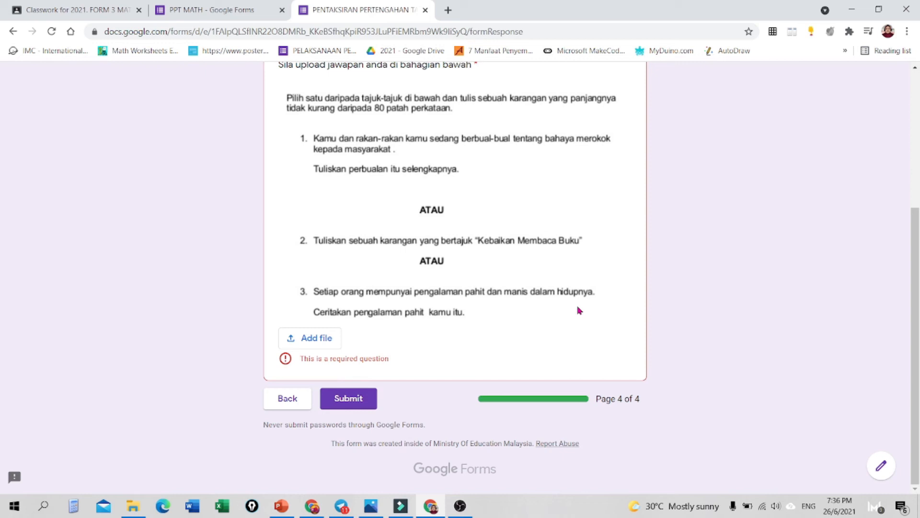
pyautogui.moveTo(914, 381); pyautogui.dragTo(919, 243)
pyautogui.scroll(-4, 919, 245)
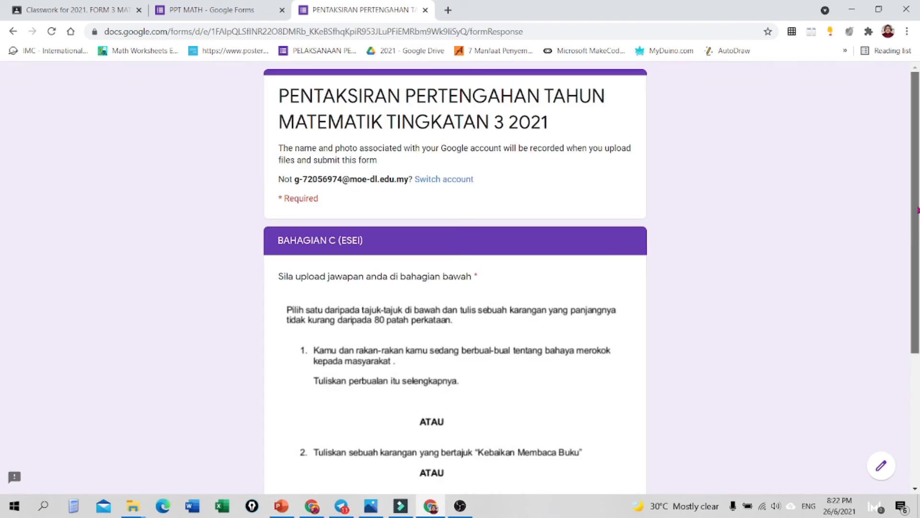
pyautogui.moveTo(918, 210); pyautogui.dragTo(919, 355)
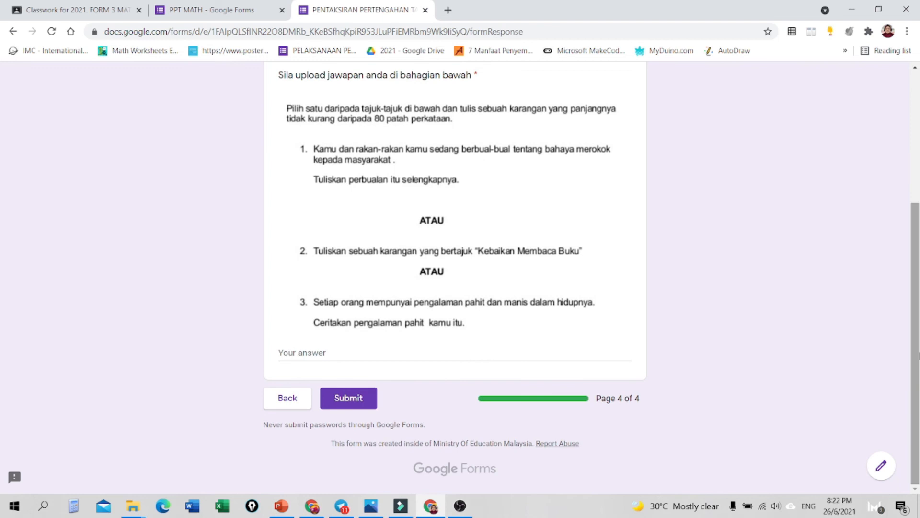
pyautogui.click(316, 351)
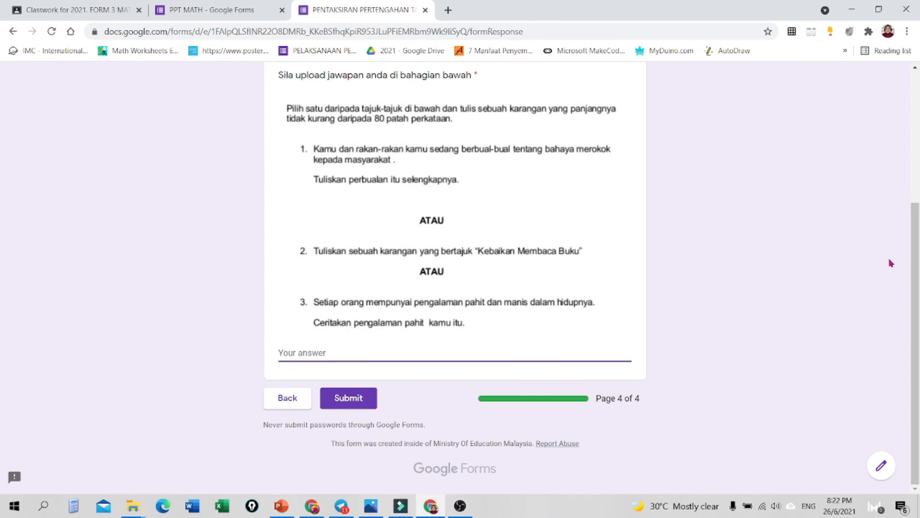
pyautogui.click(597, 290)
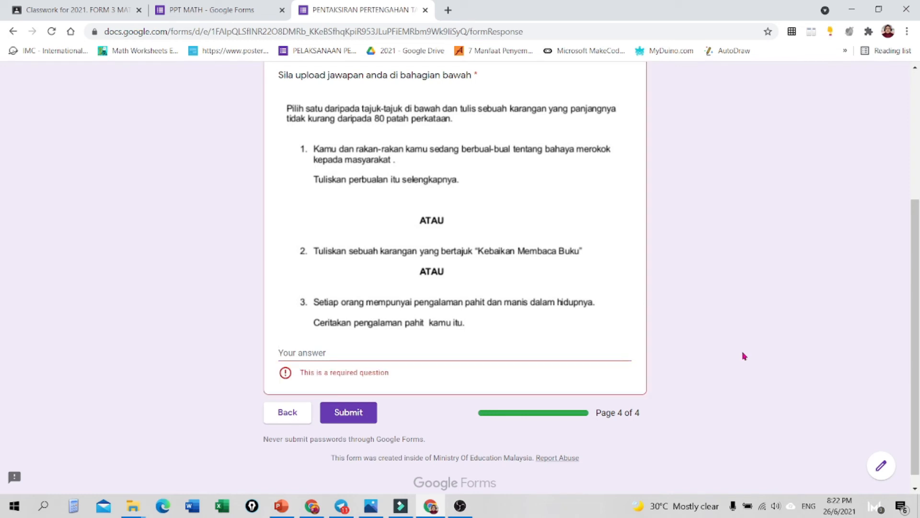
pyautogui.click(403, 349)
pyautogui.moveTo(917, 336)
pyautogui.mouseDown()
pyautogui.moveTo(917, 302)
pyautogui.moveTo(915, 352)
pyautogui.mouseUp()
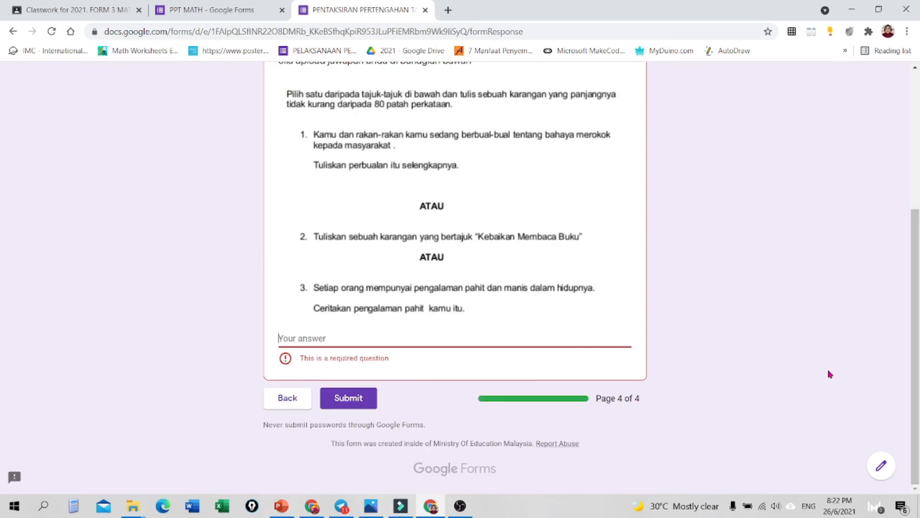
pyautogui.click(403, 339)
pyautogui.write('Ini adalah')
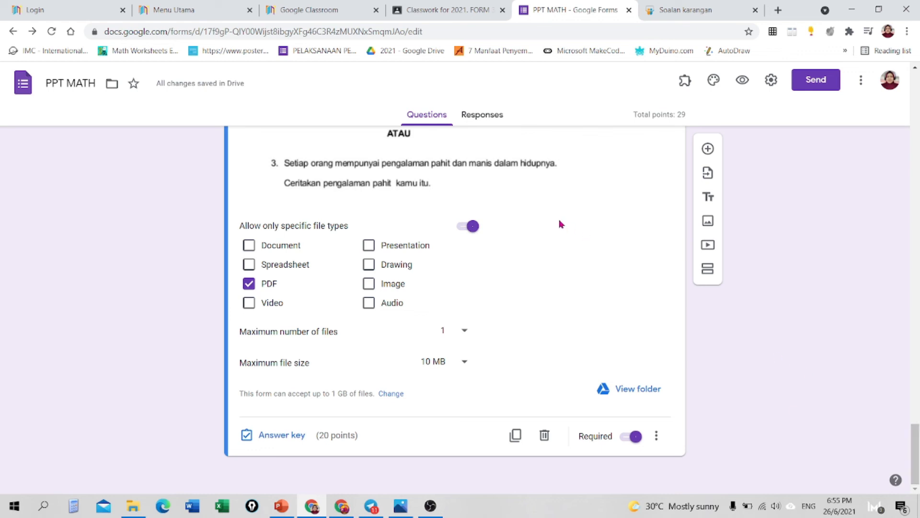
# - Switch to the 2021. FORM 3 MATH classwork in Google Classroom and start a new assignment
pyautogui.click(426, 4)
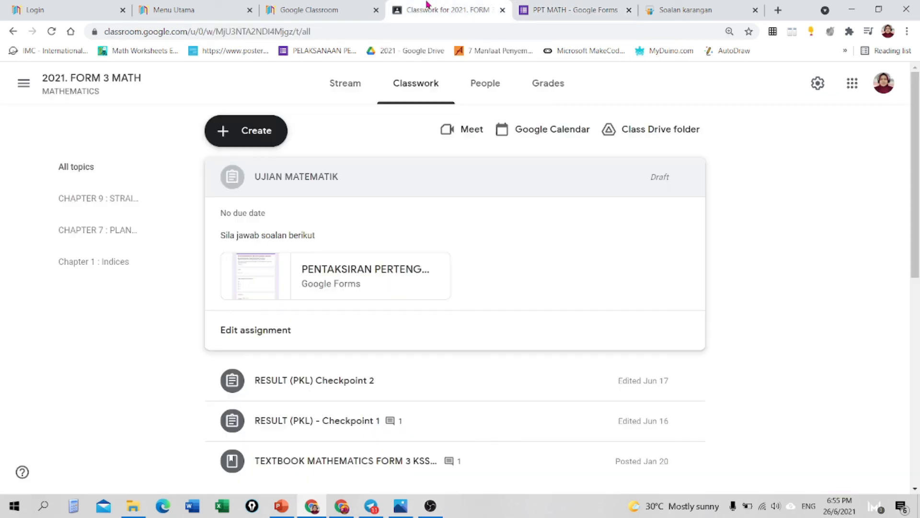
pyautogui.click(275, 180)
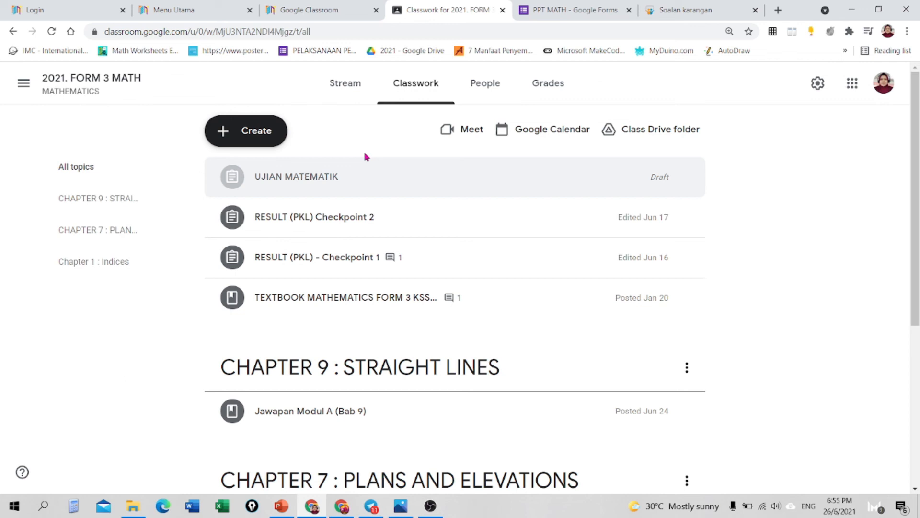
pyautogui.click(250, 136)
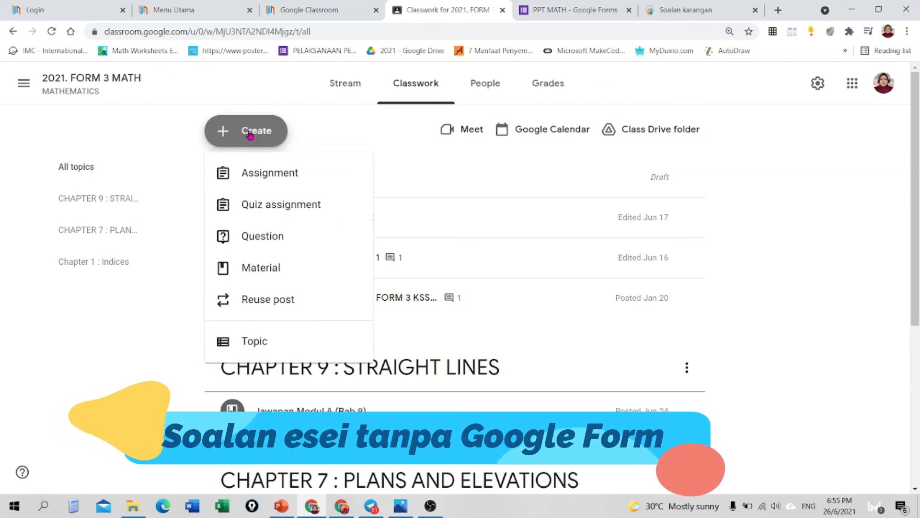
pyautogui.click(285, 182)
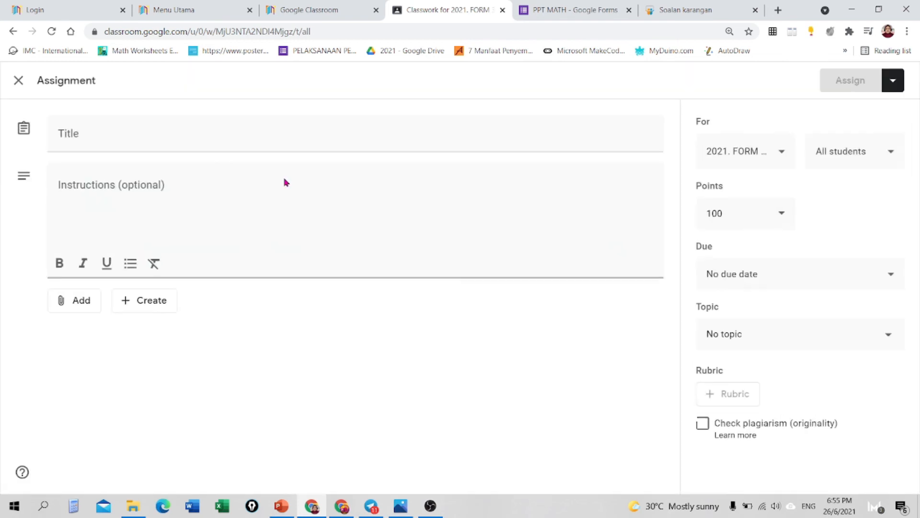
# - Attach the Word file "PAT F2 2020" from the BANK SOALAN folder on Data (D:) to the assignment
pyautogui.click(81, 300)
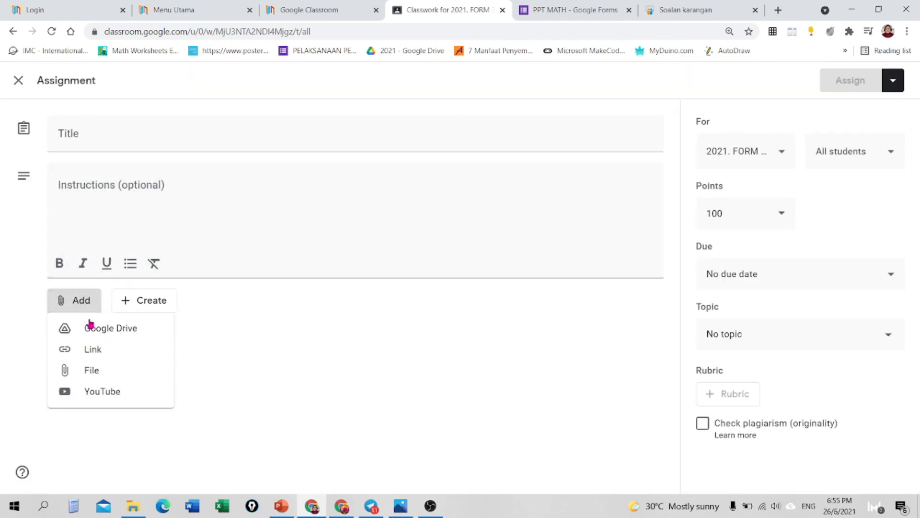
pyautogui.click(99, 375)
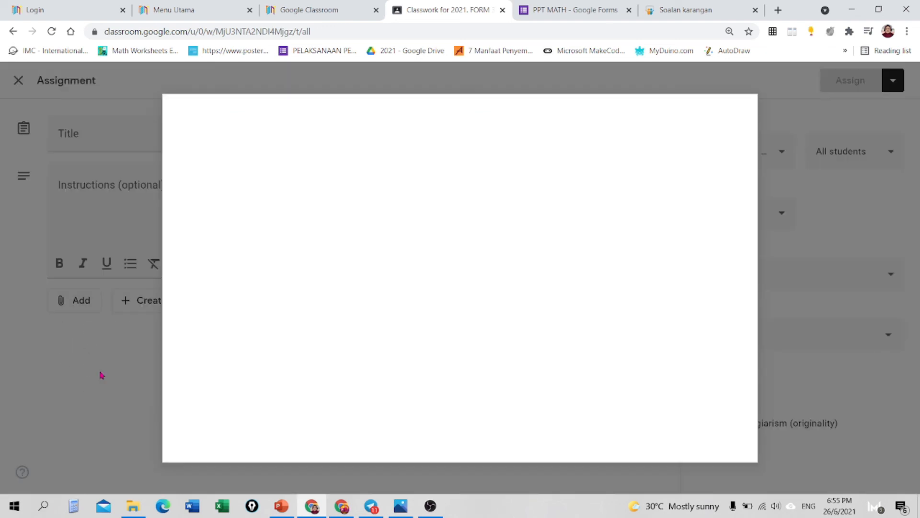
pyautogui.click(461, 357)
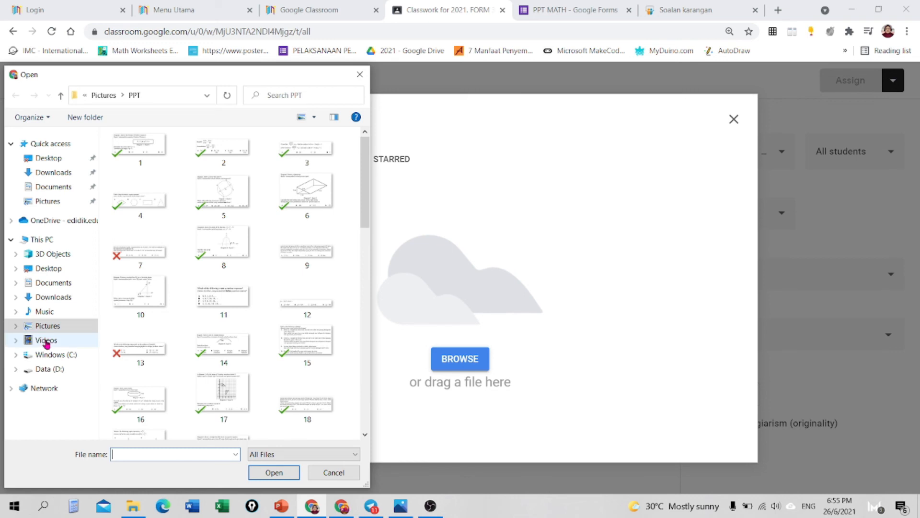
pyautogui.click(55, 372)
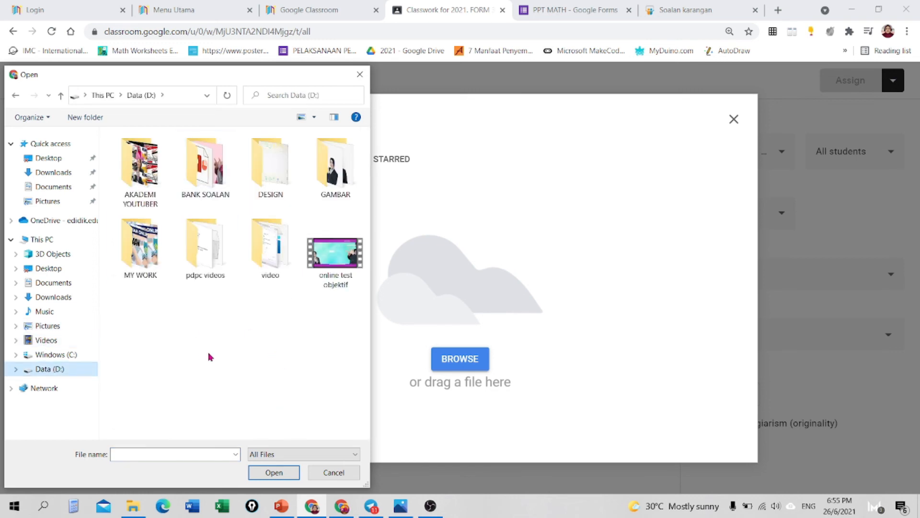
pyautogui.doubleClick(204, 197)
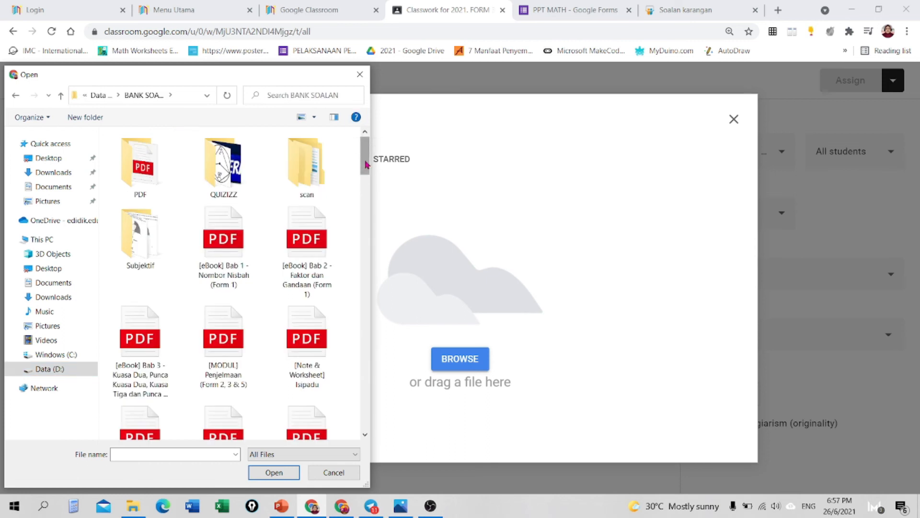
pyautogui.moveTo(366, 164); pyautogui.dragTo(367, 309)
pyautogui.moveTo(369, 318); pyautogui.dragTo(372, 404)
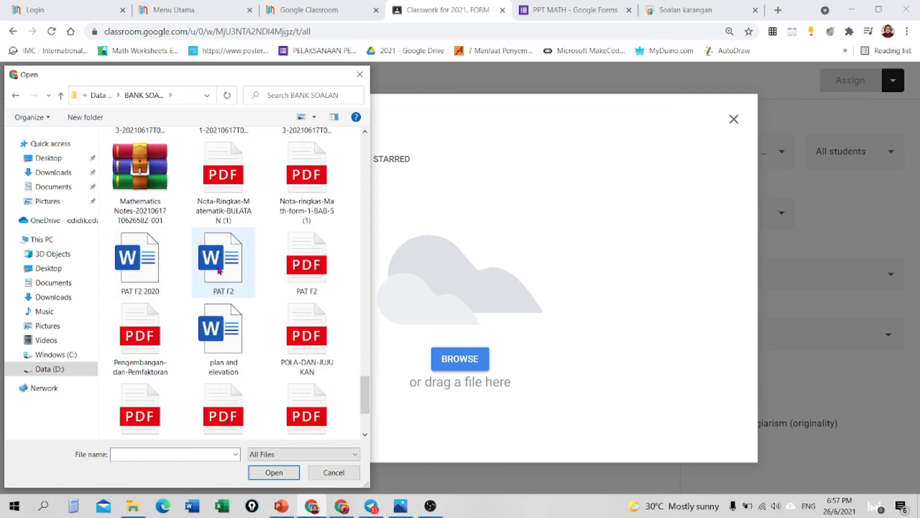
pyautogui.doubleClick(120, 278)
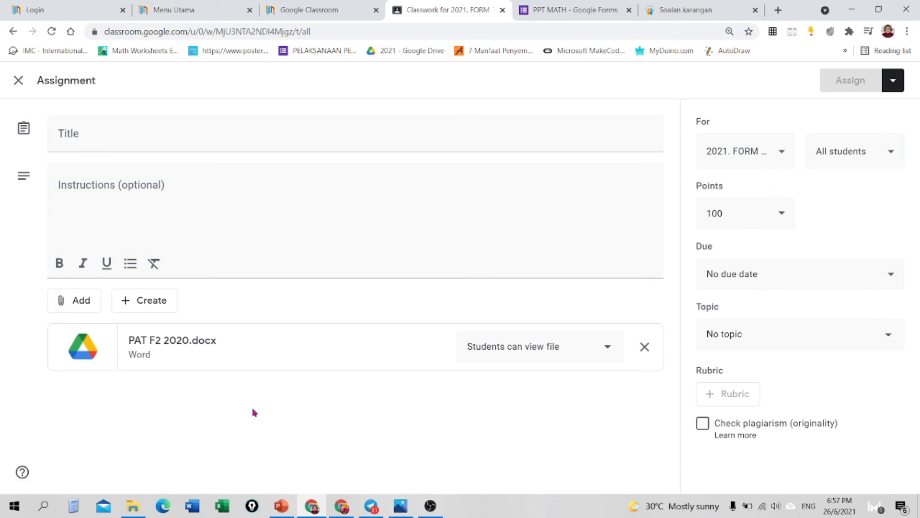
# - Title the assignment "PENTAKSIRAN PERTENGAHAN TAHUN" with instructions "Sila jawab soalan berikut dan upload jawapan dalam masa yang ditetapkan. pastikan anda upload dalam format PDF"
pyautogui.click(141, 134)
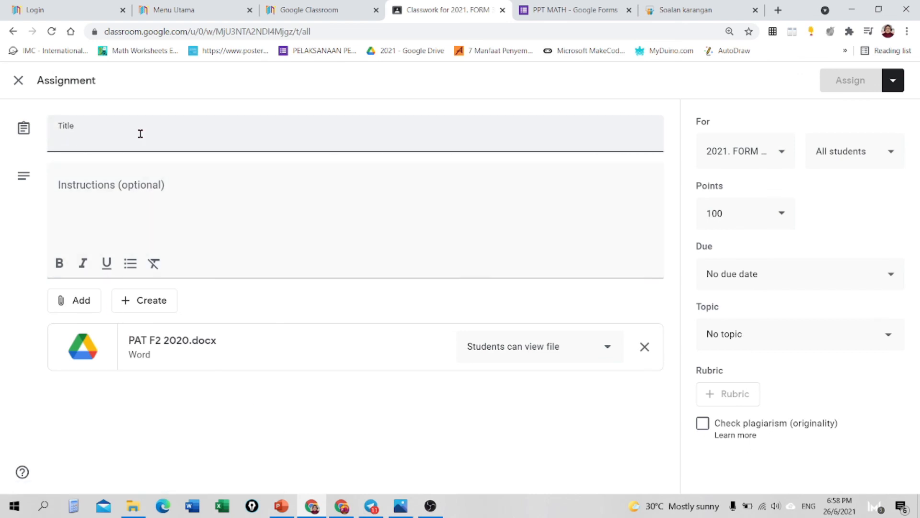
pyautogui.write('PENTAKSIRAN PERTENGAHAN TAHUN')
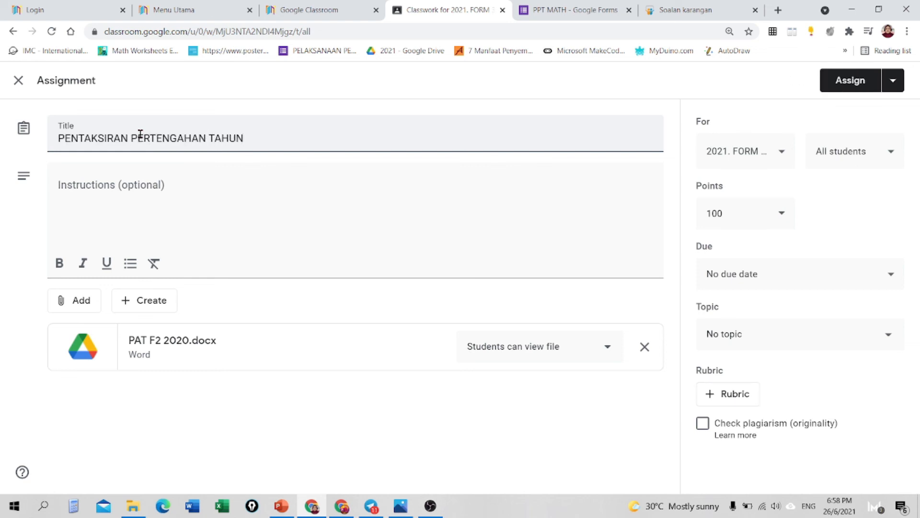
pyautogui.click(135, 182)
pyautogui.write('Sila ')
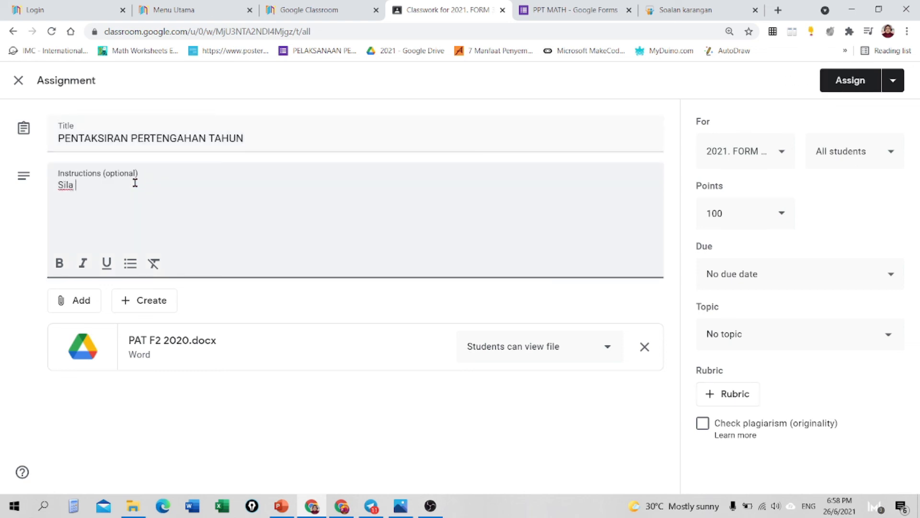
pyautogui.write('jawab soalan berikut dan ')
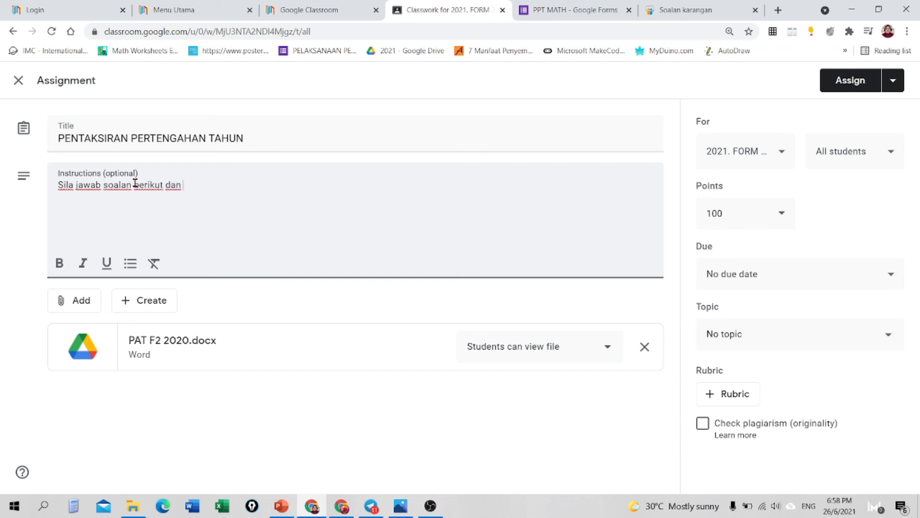
pyautogui.write('upload jawapan d')
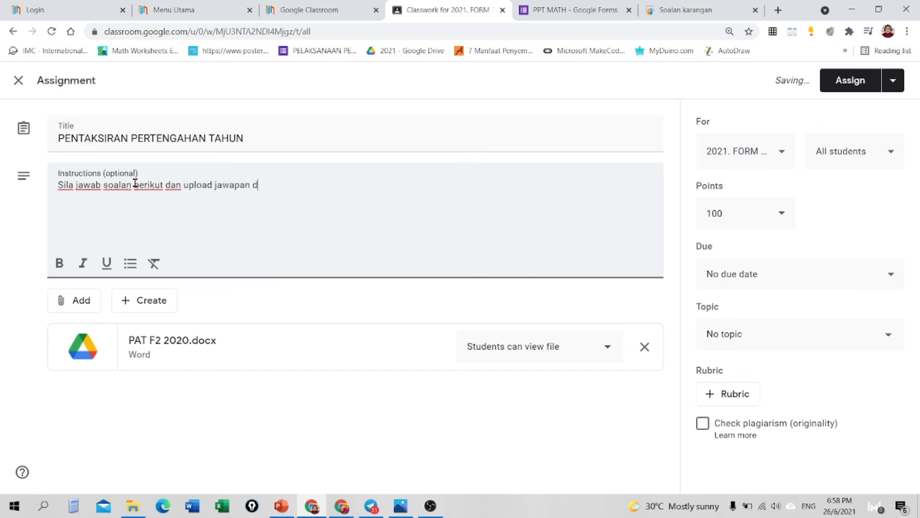
pyautogui.write('alam masa yan')
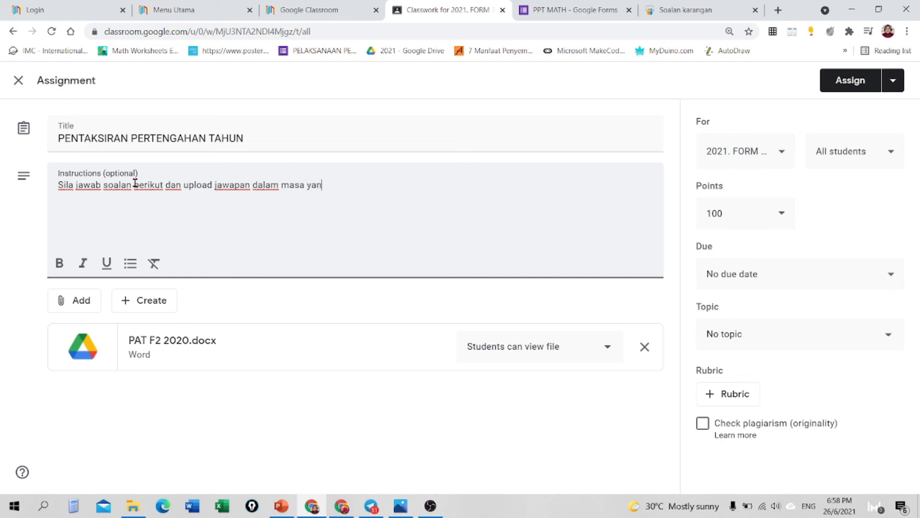
pyautogui.write('g diteteapkan')
pyautogui.press('BackSpace')
pyautogui.press('BackSpace')
pyautogui.press('BackSpace')
pyautogui.press('BackSpace')
pyautogui.press('BackSpace')
pyautogui.press('BackSpace')
pyautogui.write('apkan. pastikan anda upload')
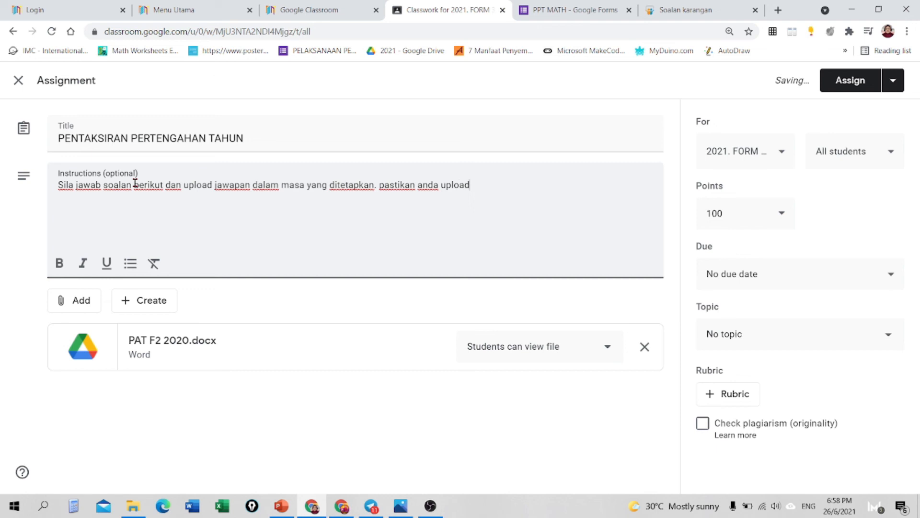
pyautogui.write(' dalam format PDF')
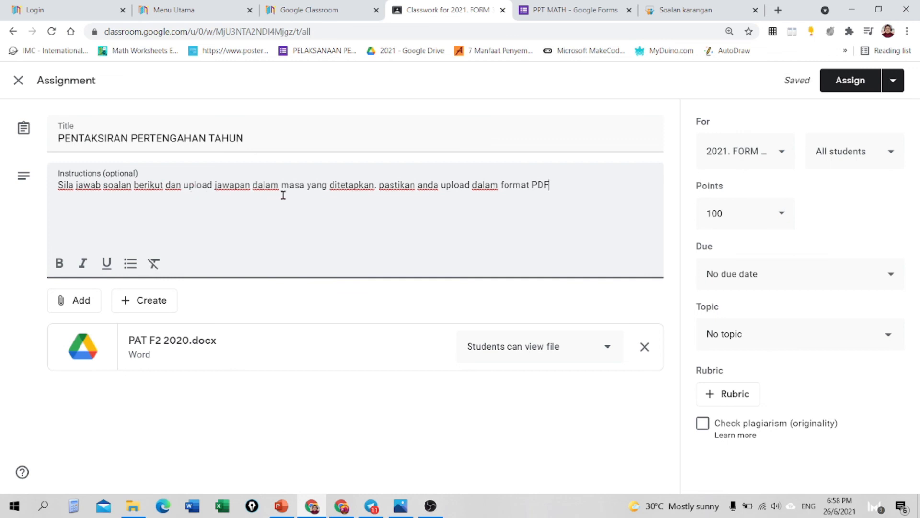
pyautogui.click(535, 269)
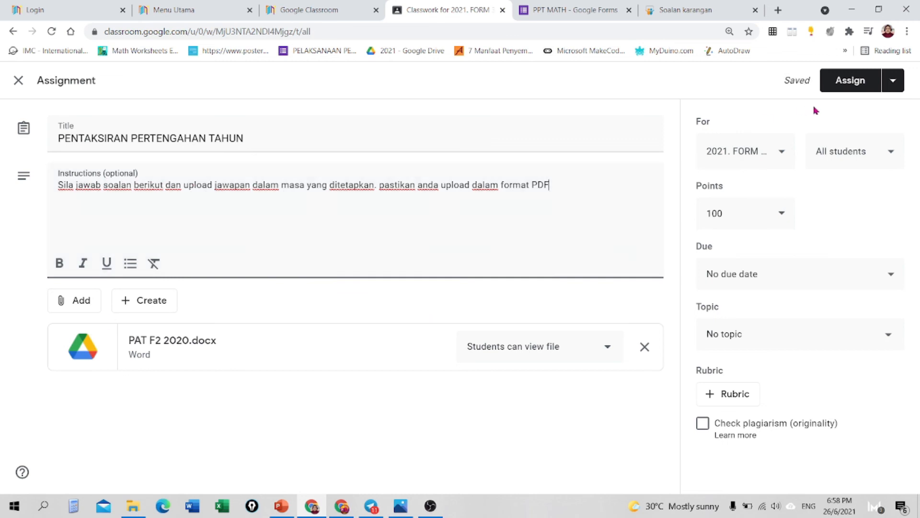
pyautogui.click(773, 160)
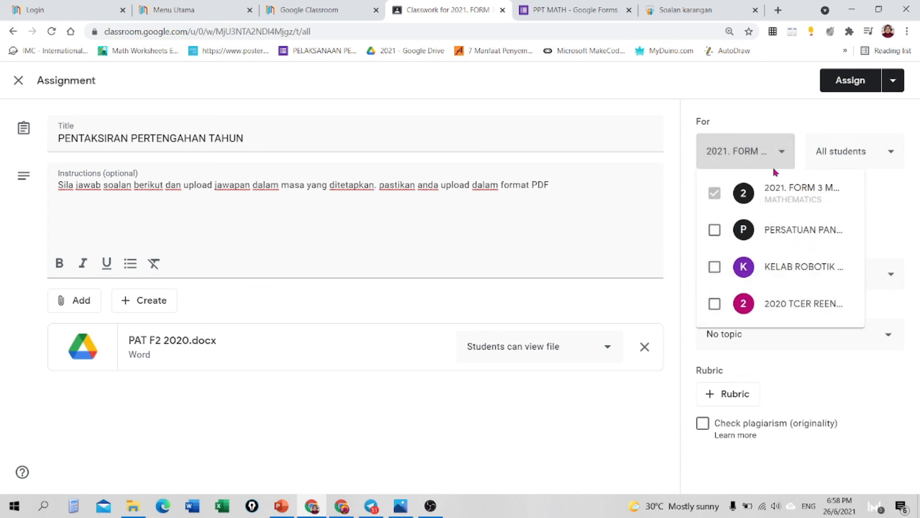
pyautogui.click(777, 155)
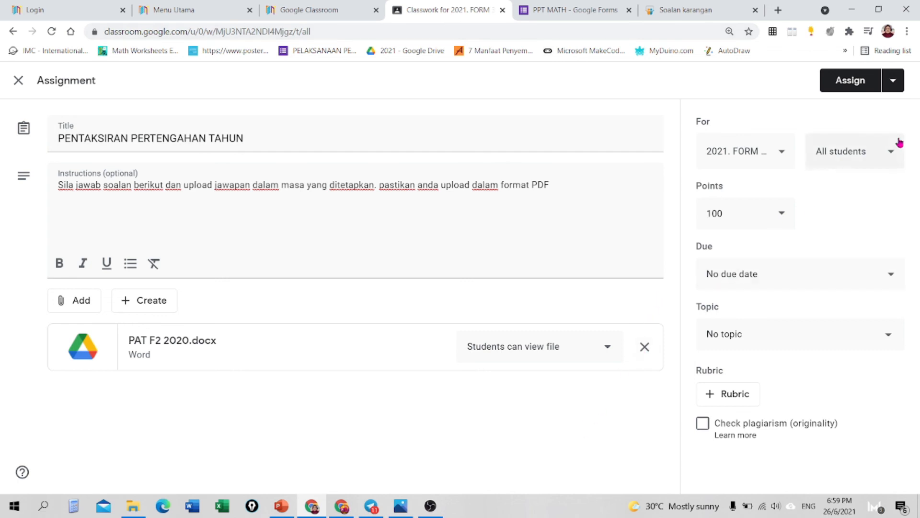
pyautogui.click(895, 82)
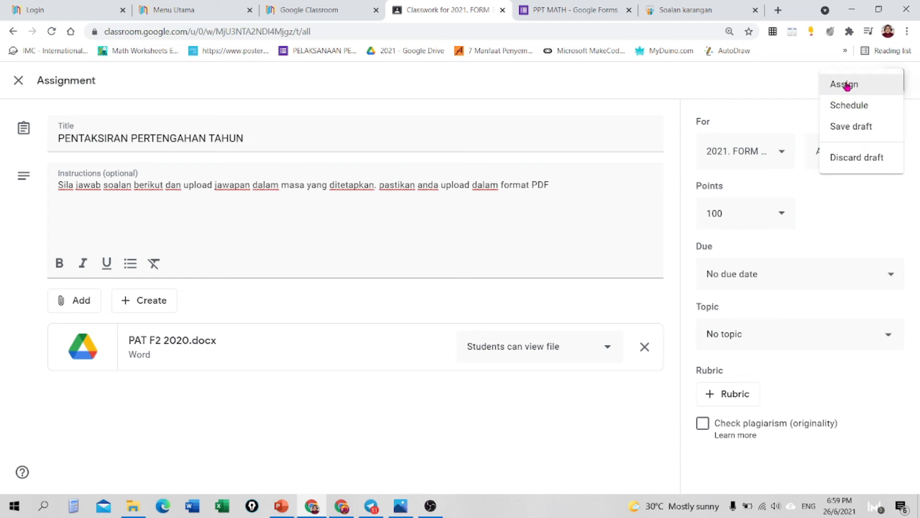
pyautogui.click(783, 91)
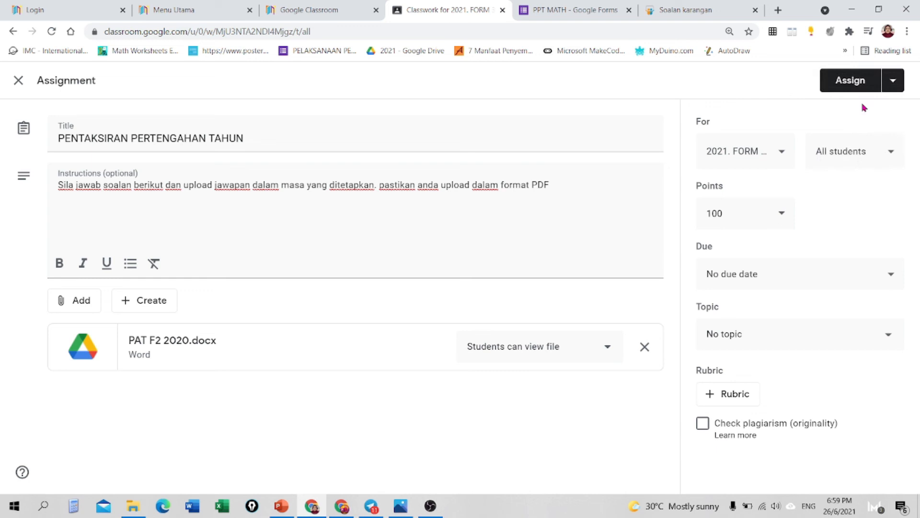
pyautogui.click(894, 82)
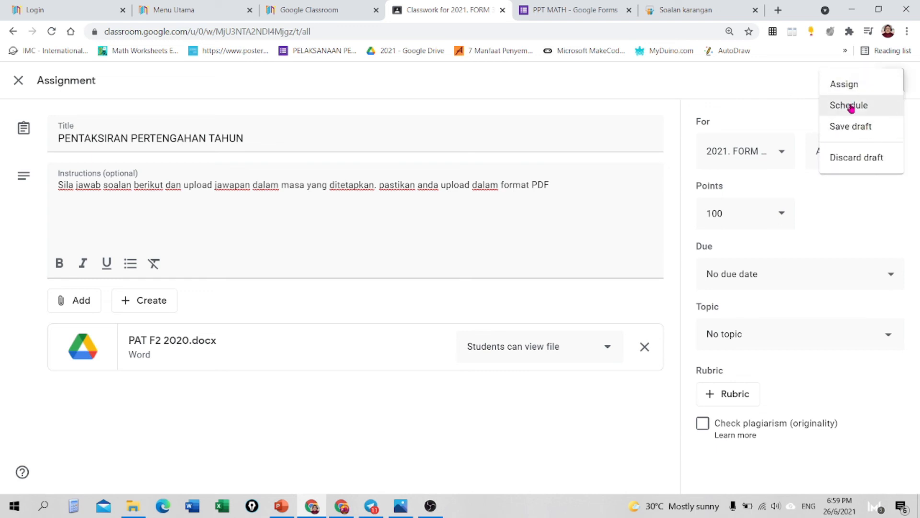
pyautogui.click(766, 75)
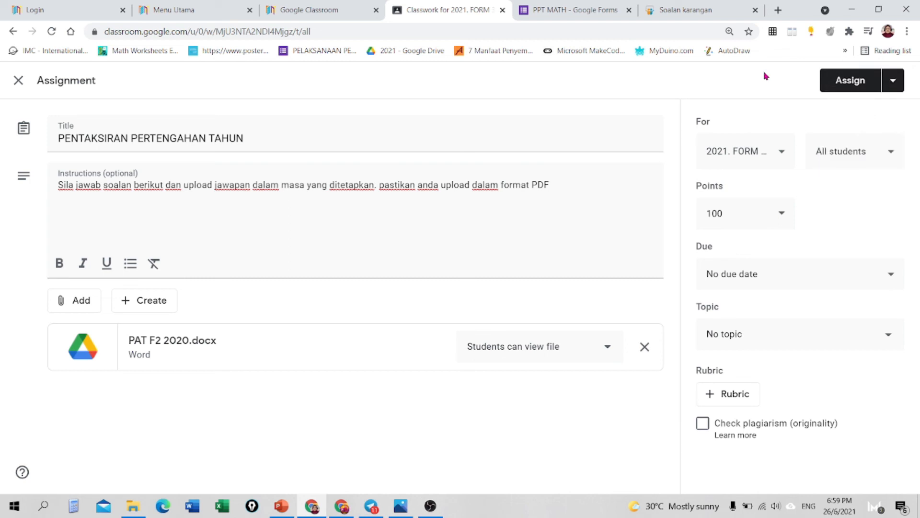
# - Save the assignment as a draft
pyautogui.click(902, 88)
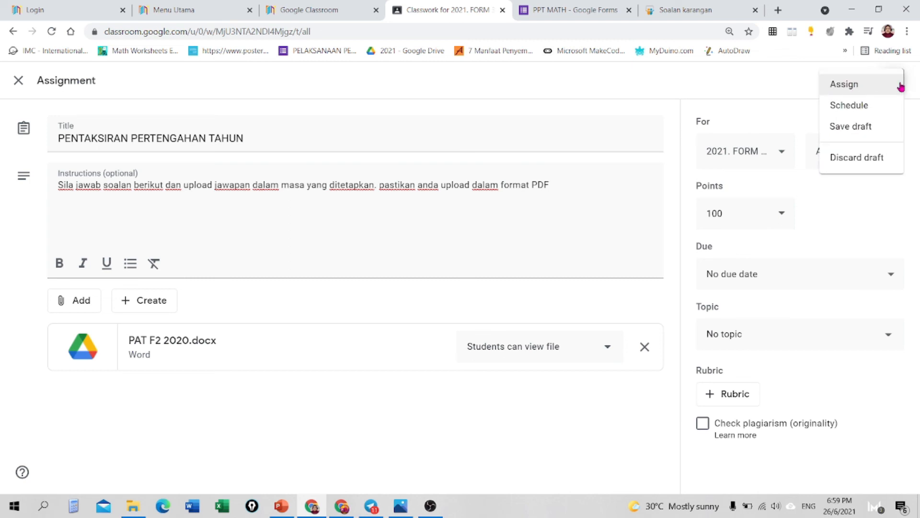
pyautogui.click(868, 129)
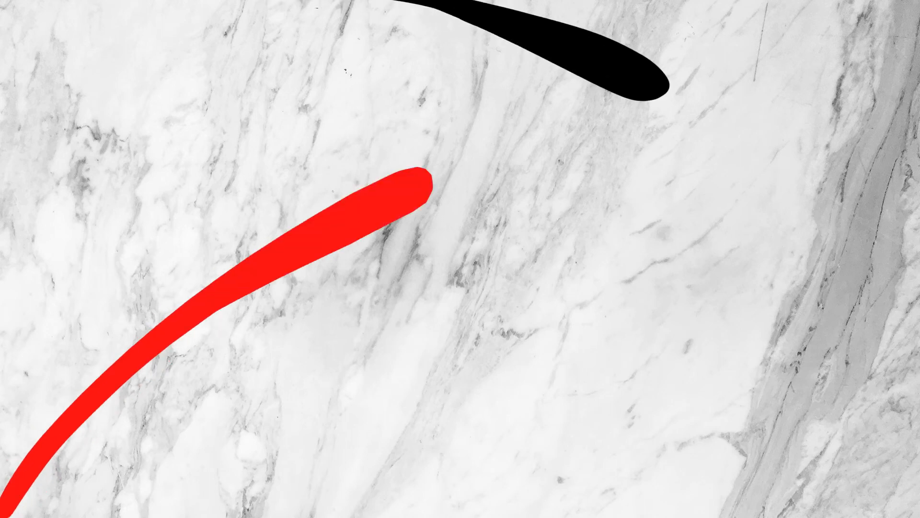